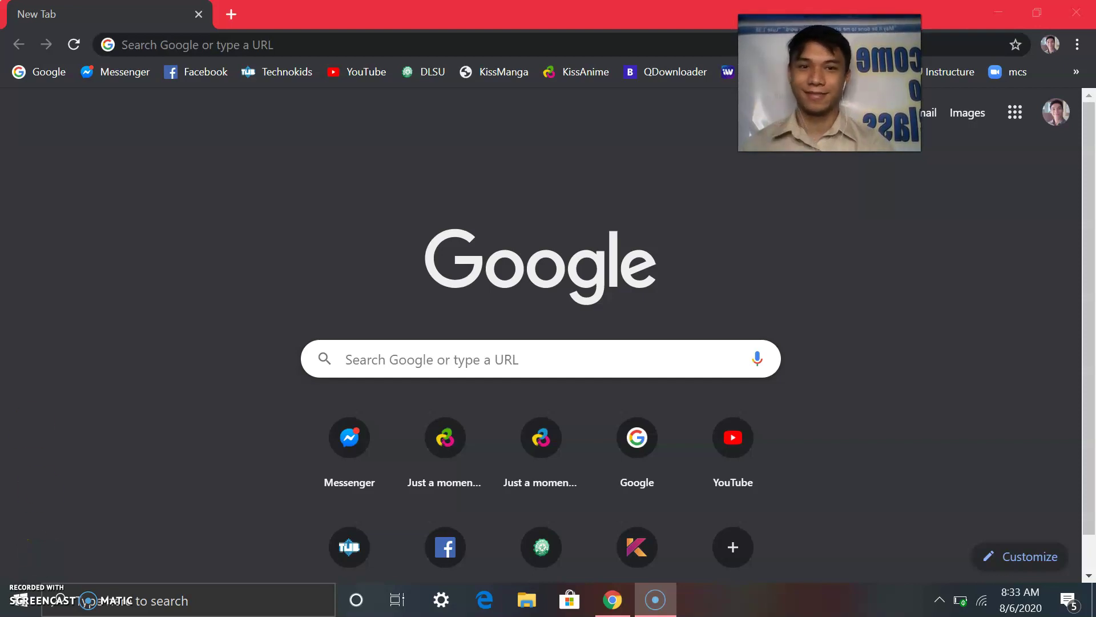
Step: Go to zeetings.com in Google Chrome
left_click(226, 41)
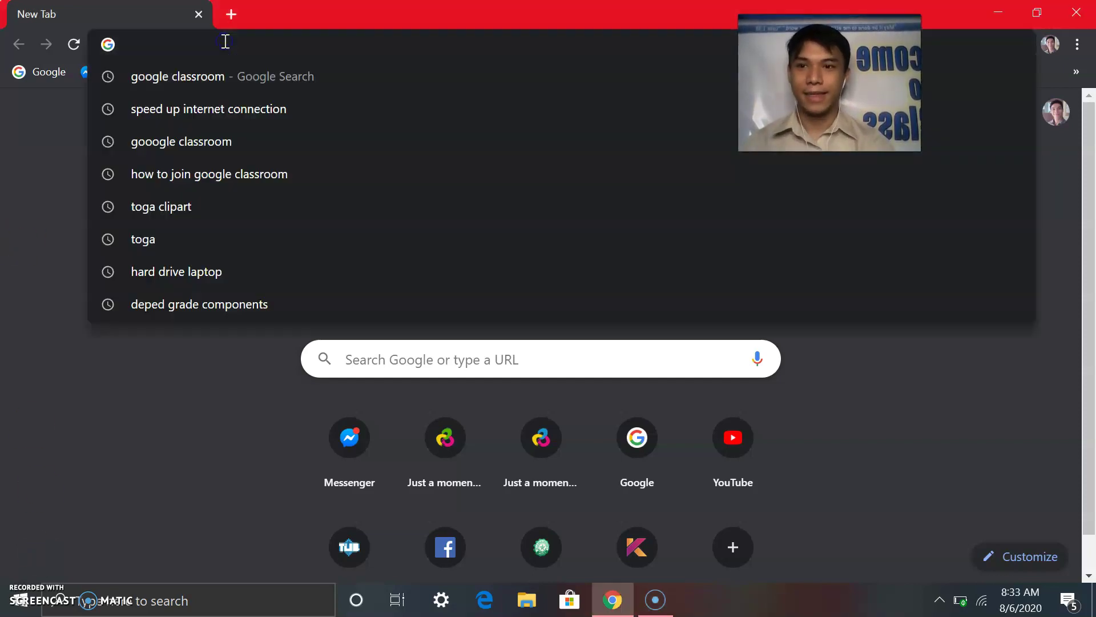
type("zee")
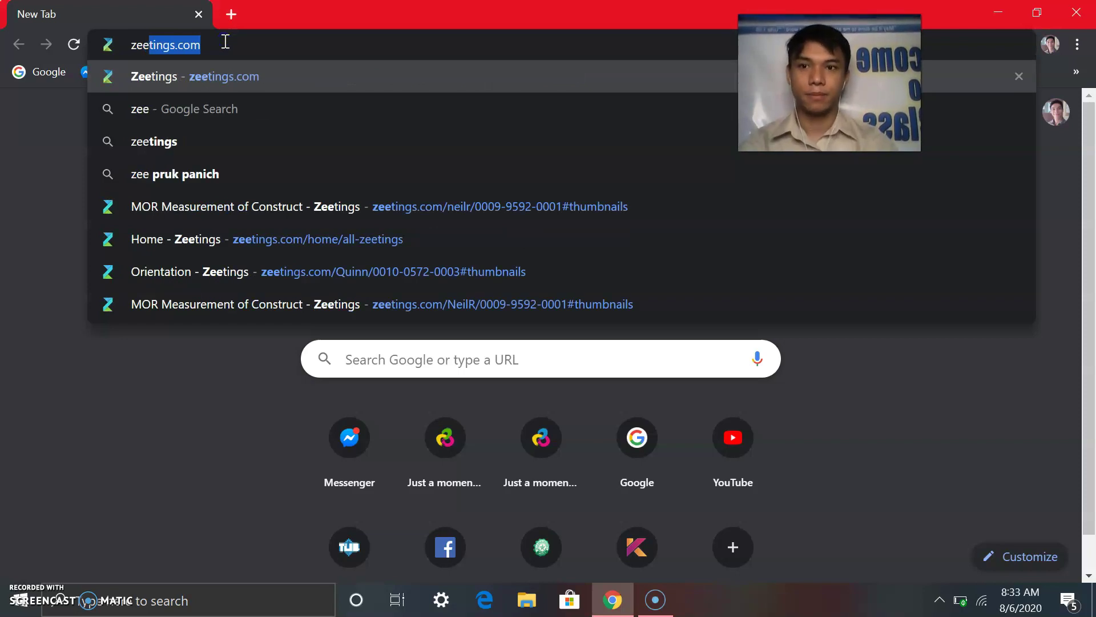
key("Return")
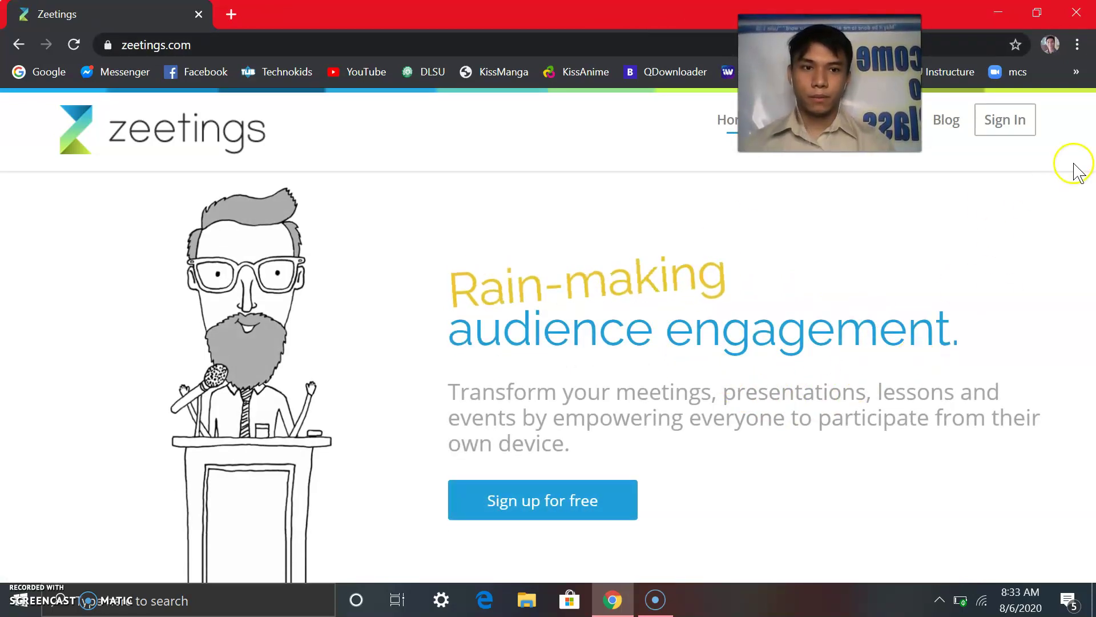
Step: Sign in to Zeetings with a Google account to reach the All zeetings dashboard
left_click(994, 122)
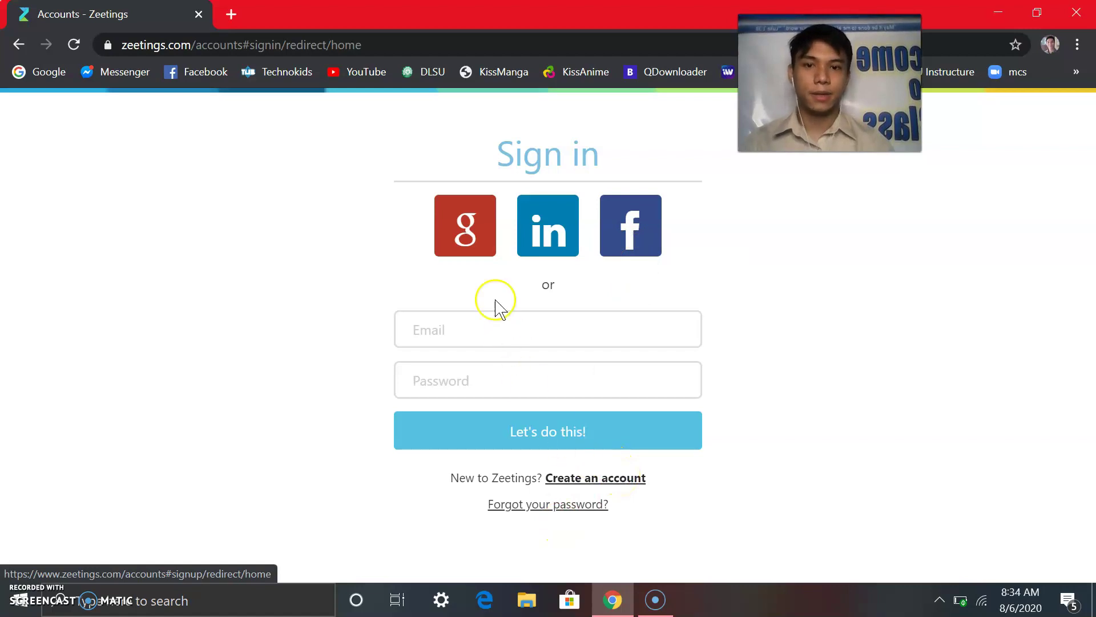
left_click(470, 253)
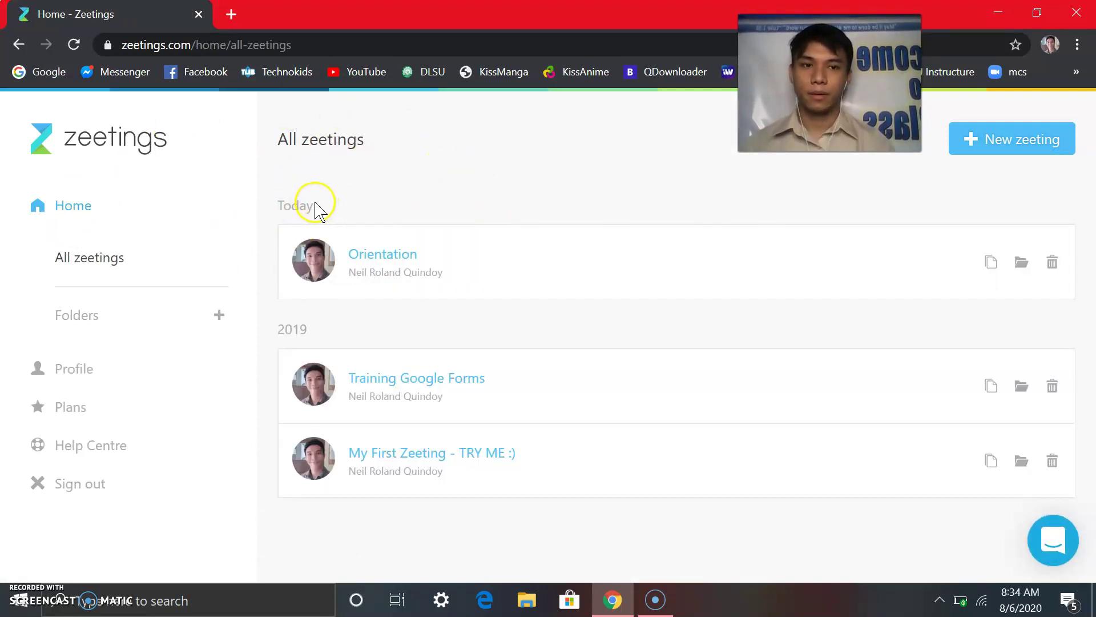
Step: Create a new Untitled zeeting and choose Create slide from its Add Content options
left_click(992, 149)
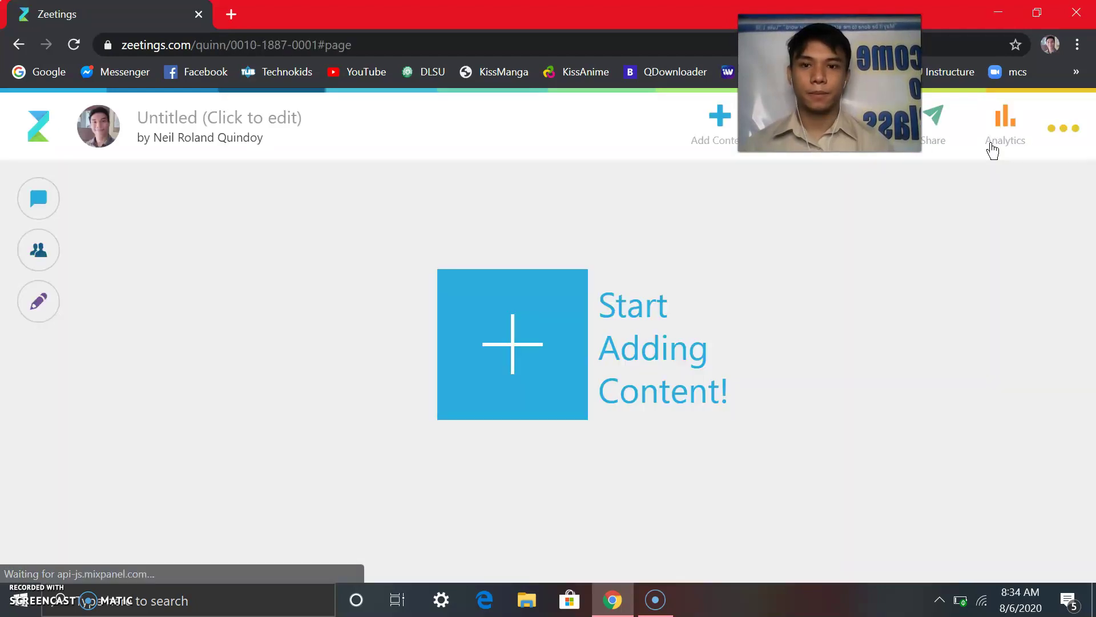
left_click(513, 390)
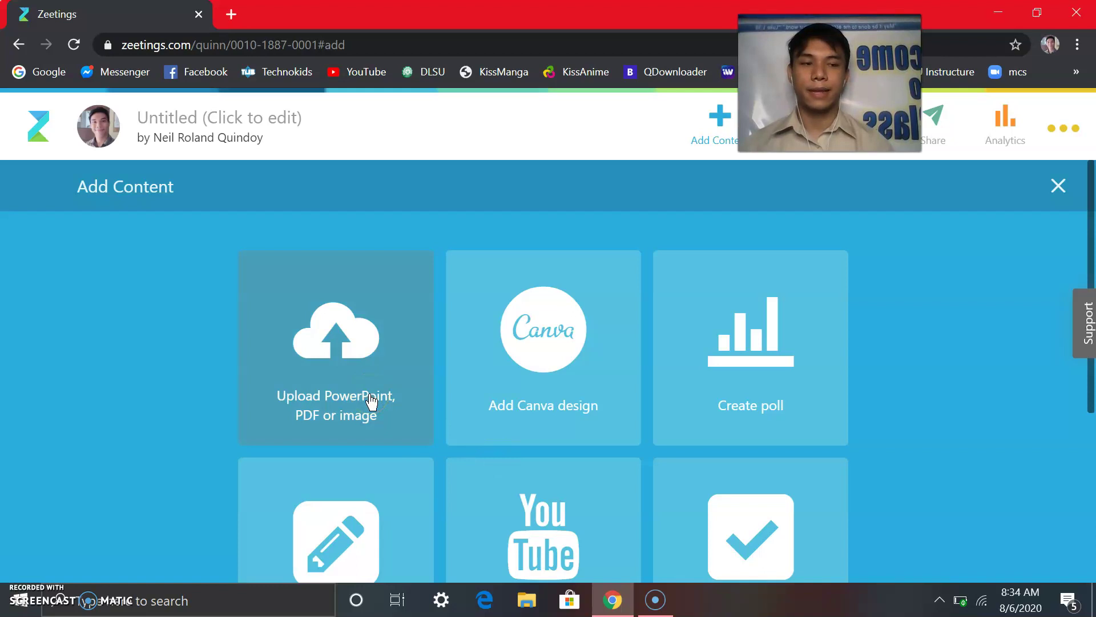
left_click(374, 406)
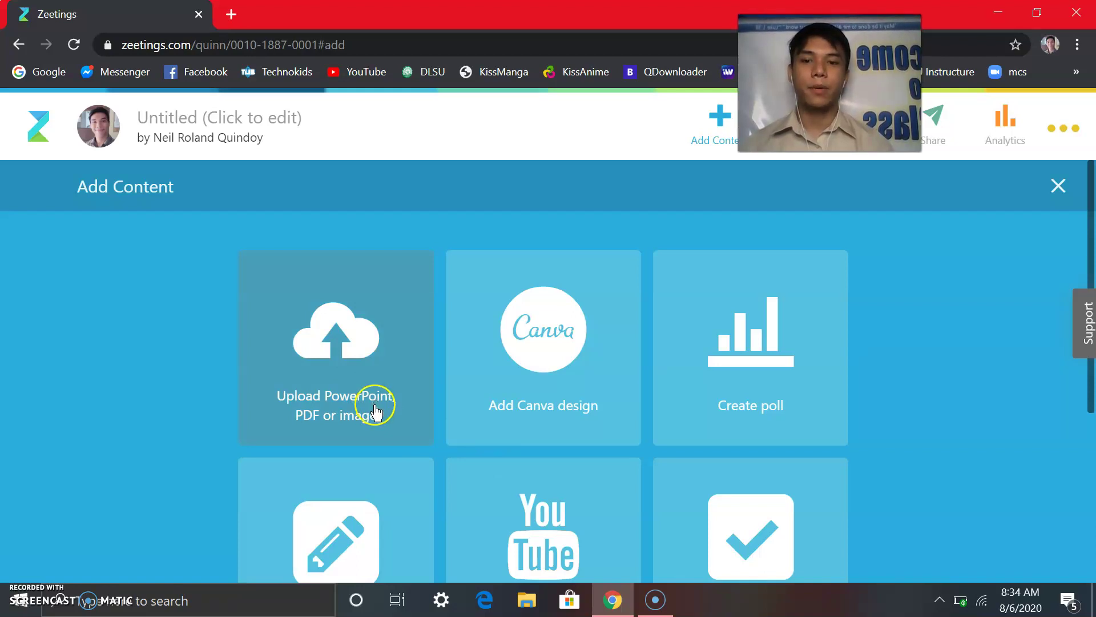
left_click(419, 440)
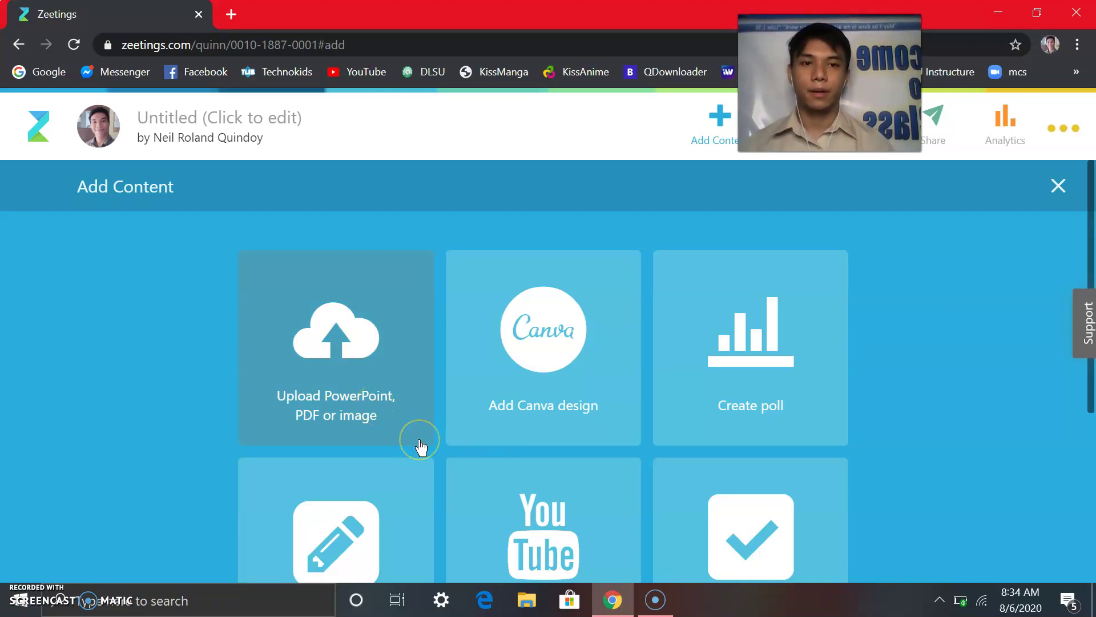
left_click(360, 362)
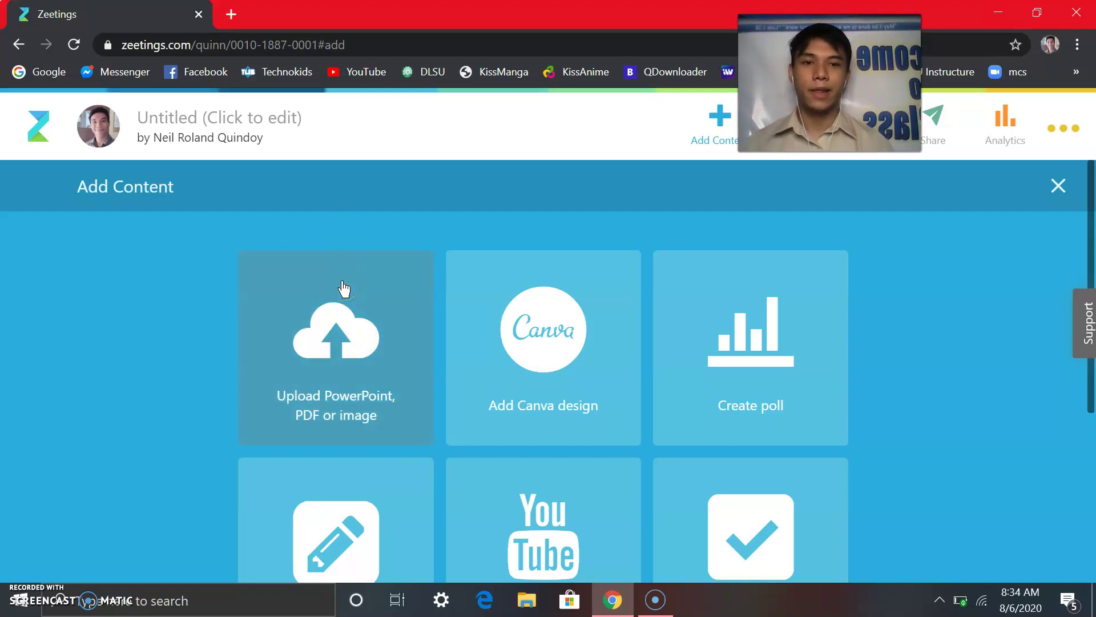
left_click(334, 303)
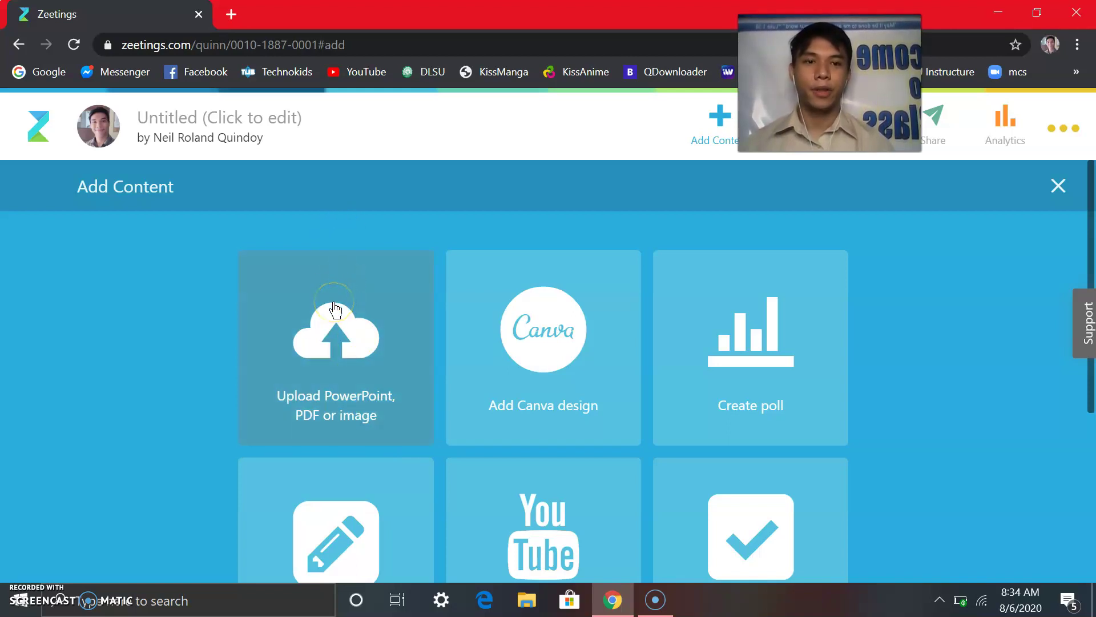
left_click(362, 328)
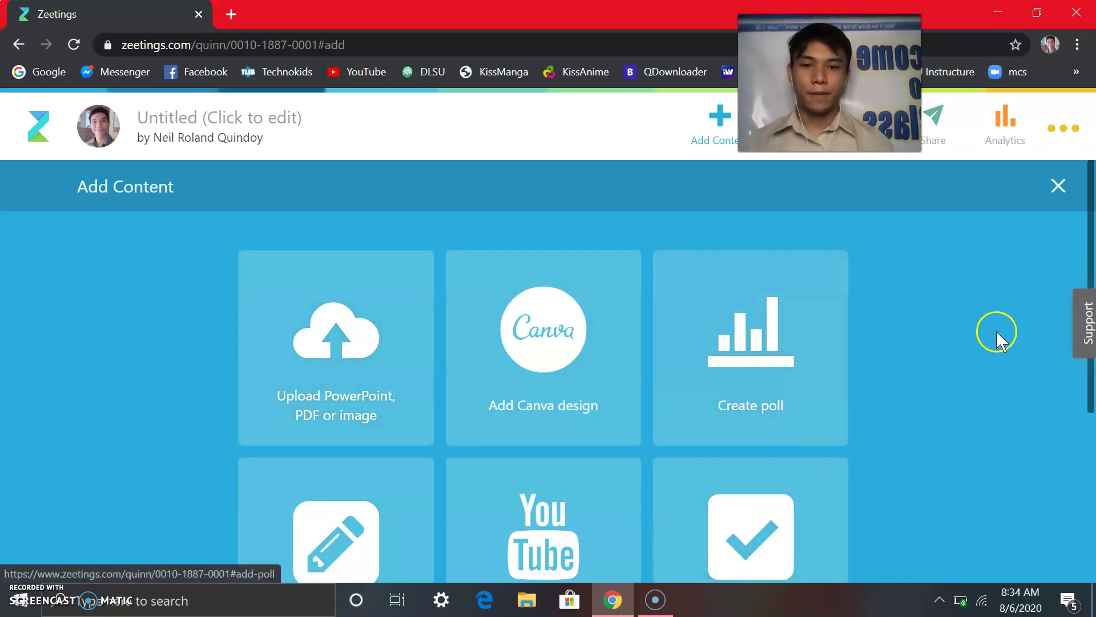
scroll(923, 367, "down", 4)
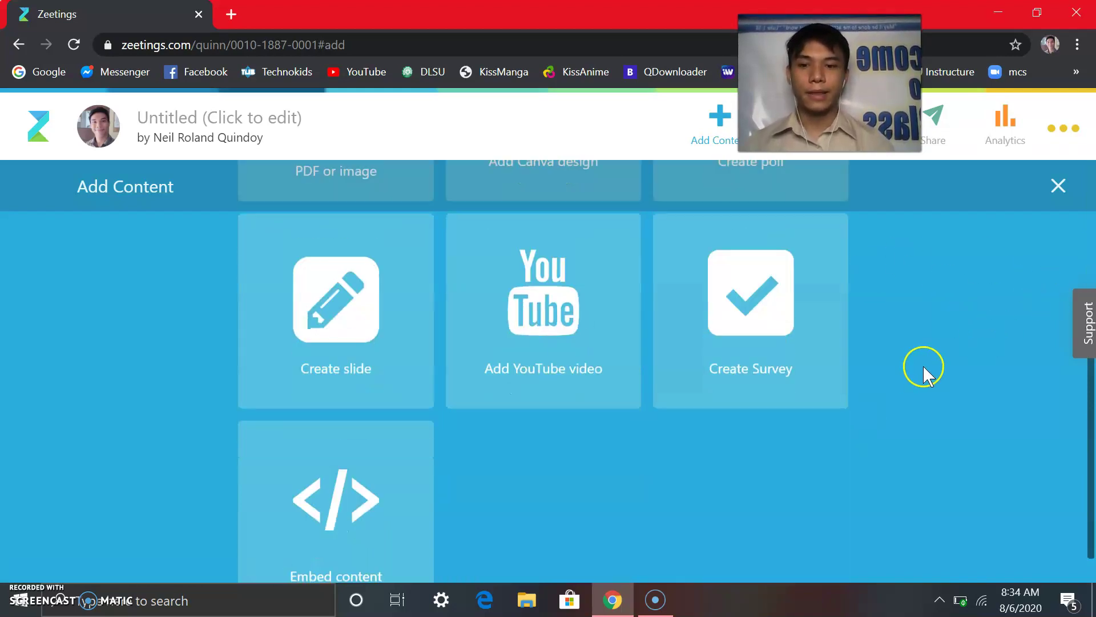
Step: Create a text slide titled 'Sample presentation' with a red ff0000 background
left_click(314, 345)
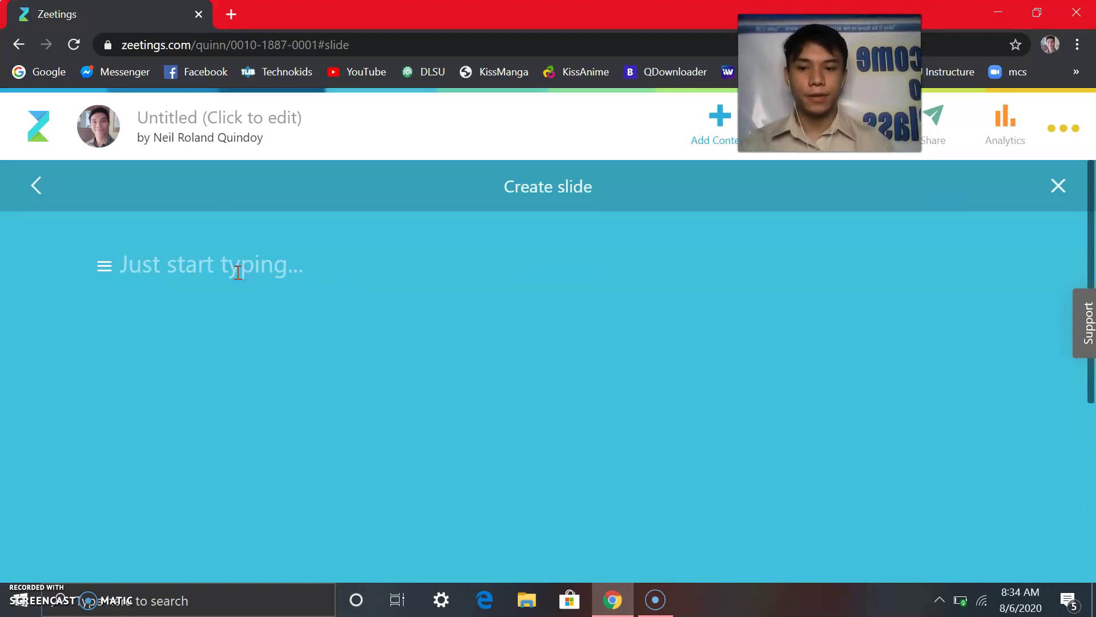
type("S")
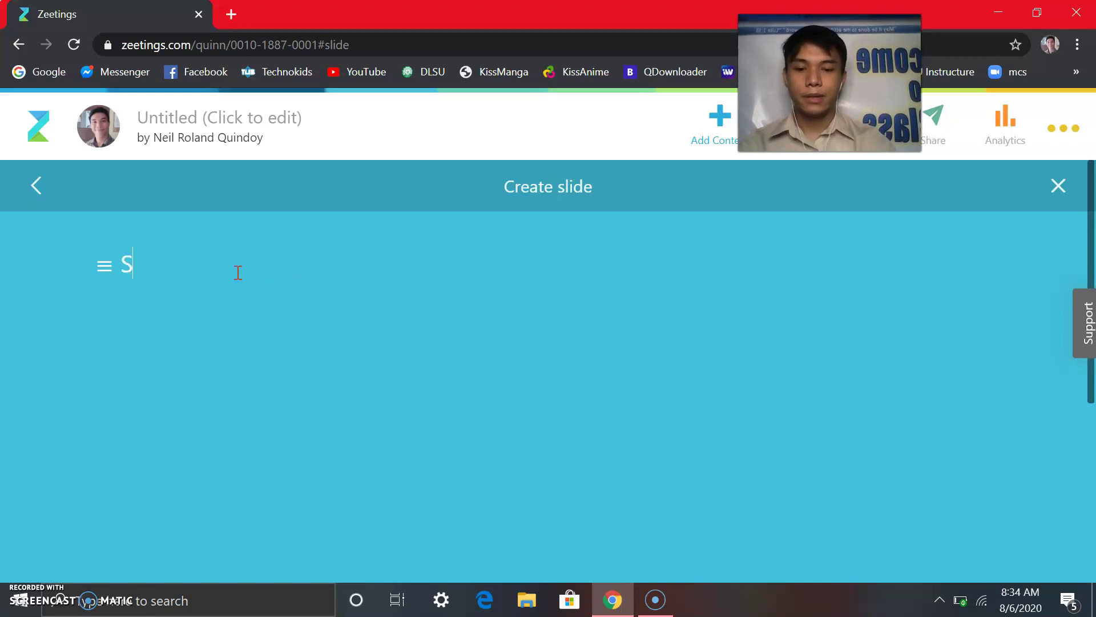
type("ample pres")
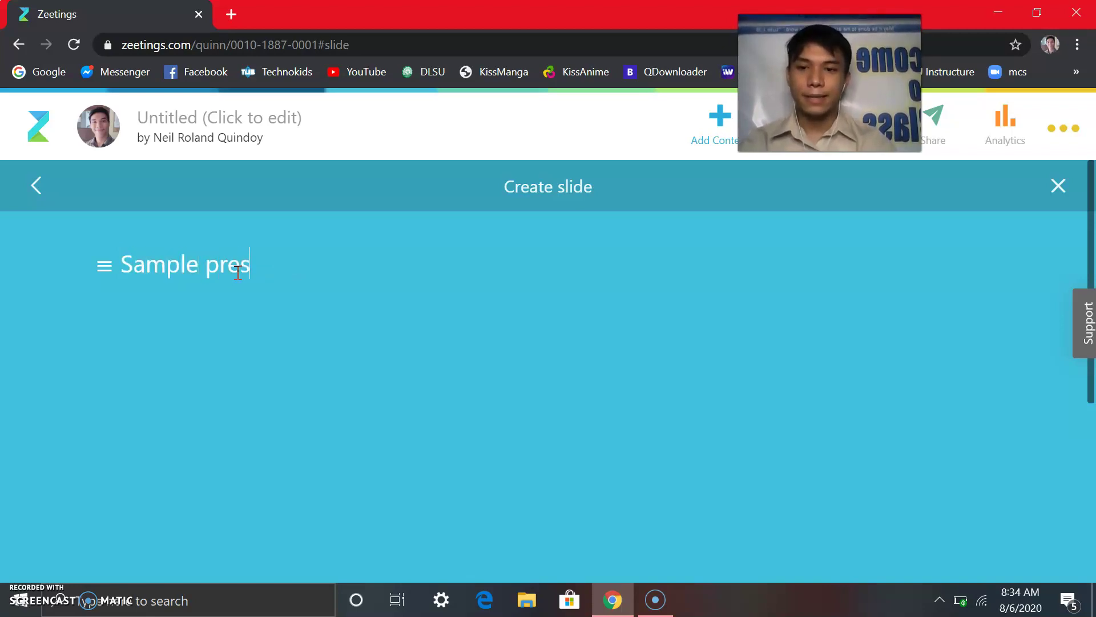
type("entation")
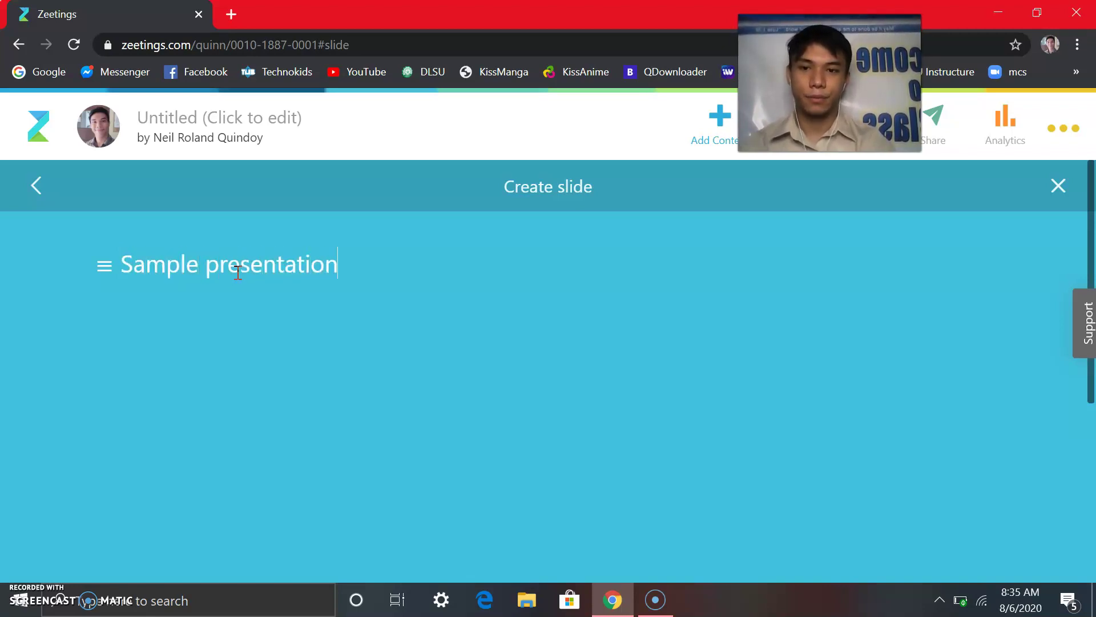
scroll(252, 360, "down", 5)
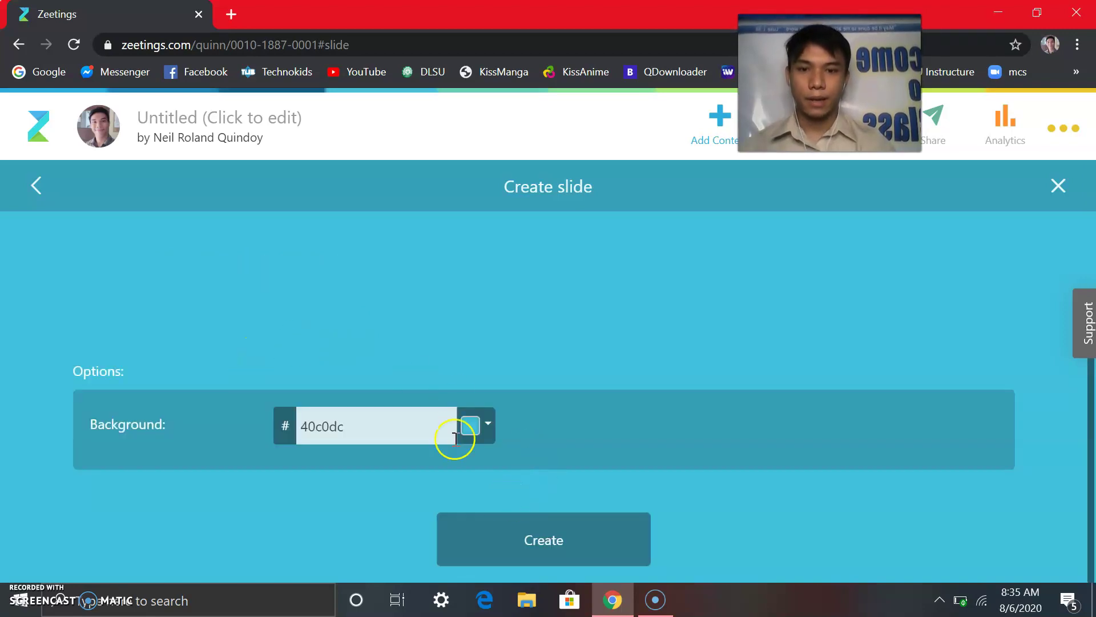
left_click(462, 437)
left_click(252, 524)
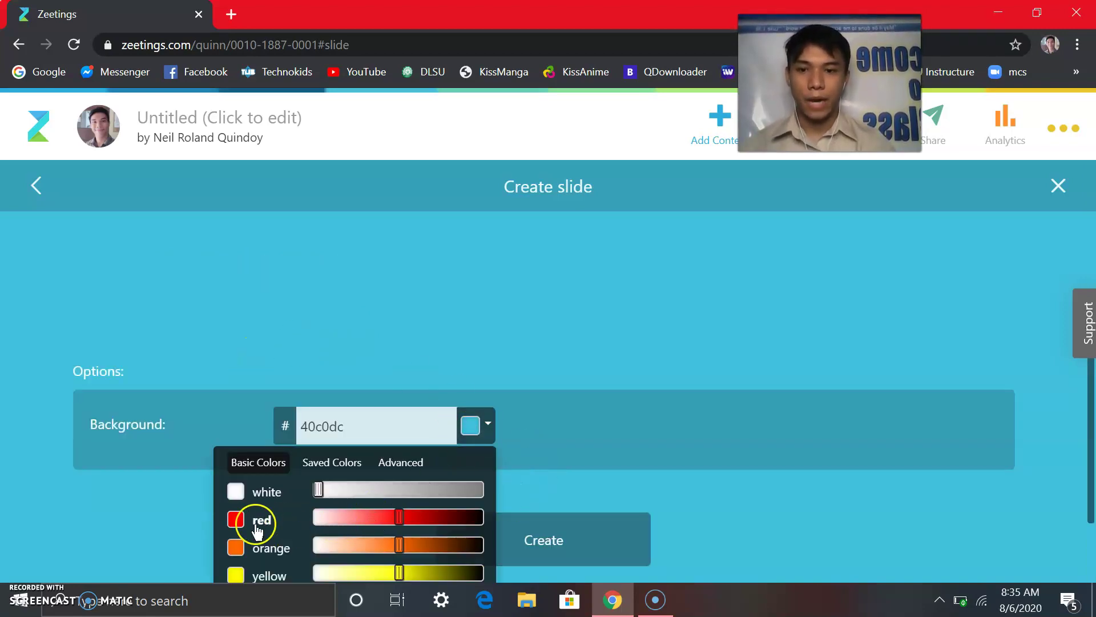
left_click(564, 549)
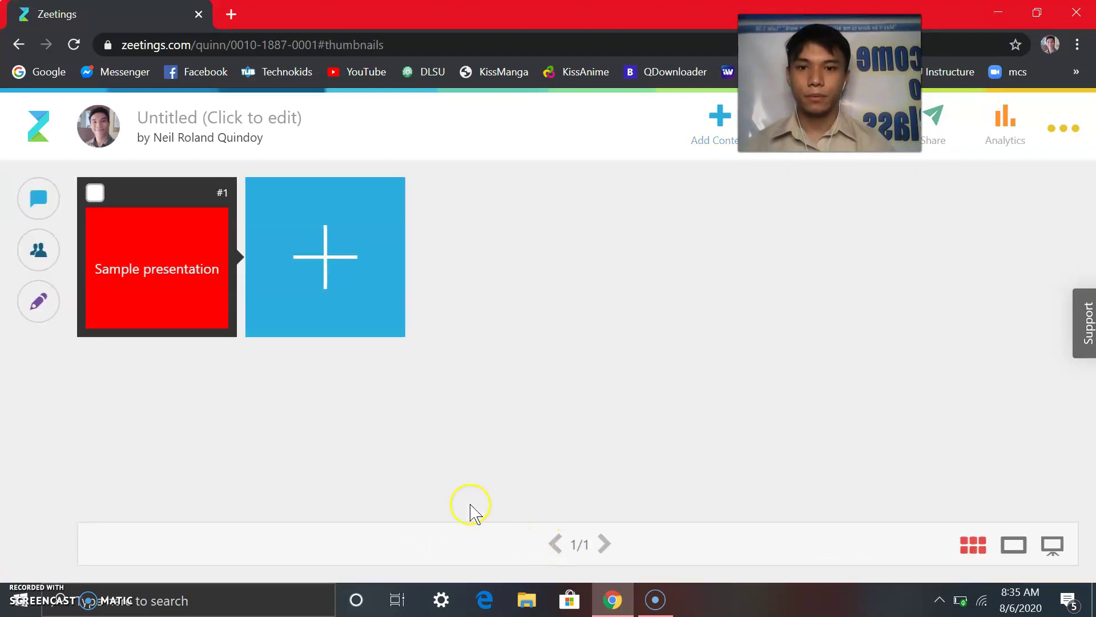
Step: View the red 'Sample presentation' slide full-size and open it in the Edit slide editor
left_click(144, 304)
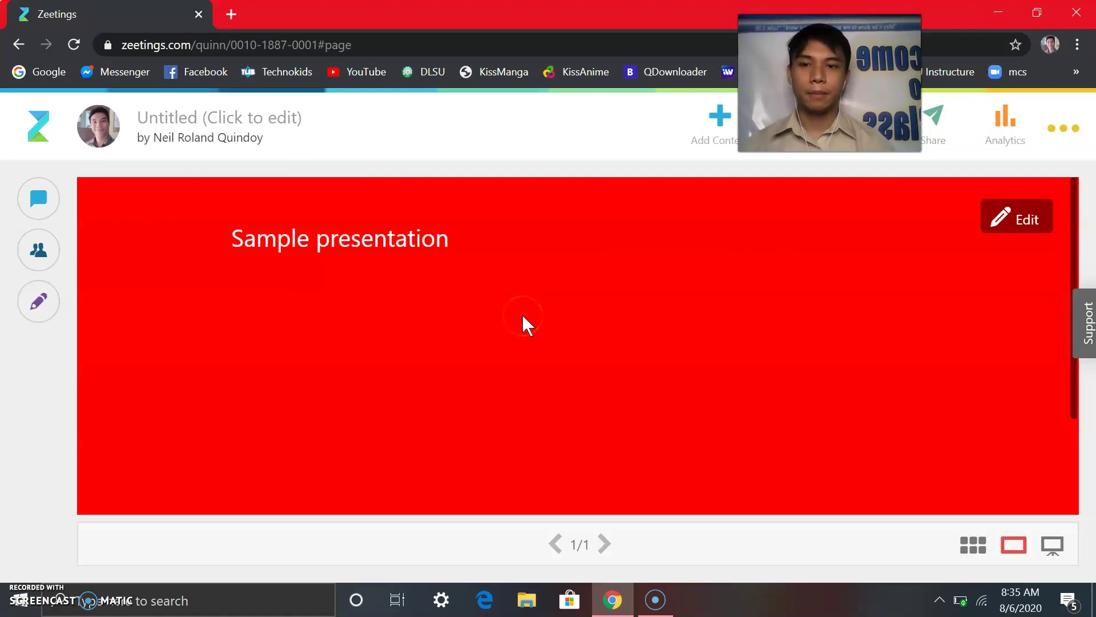
left_click(1023, 228)
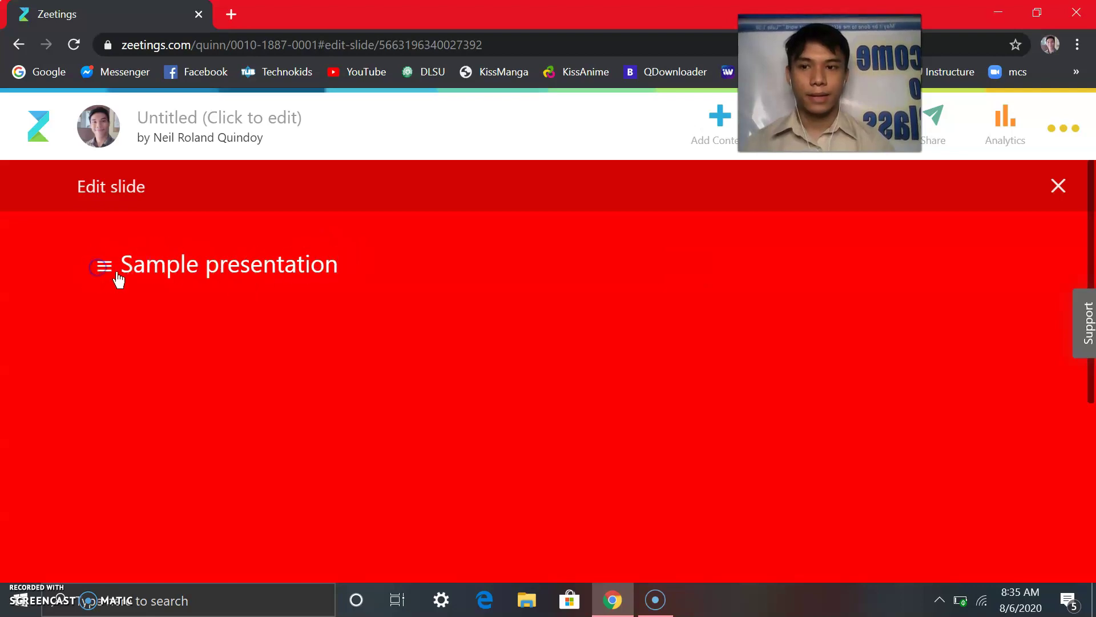
scroll(326, 356, "down", 2)
right_click(327, 353)
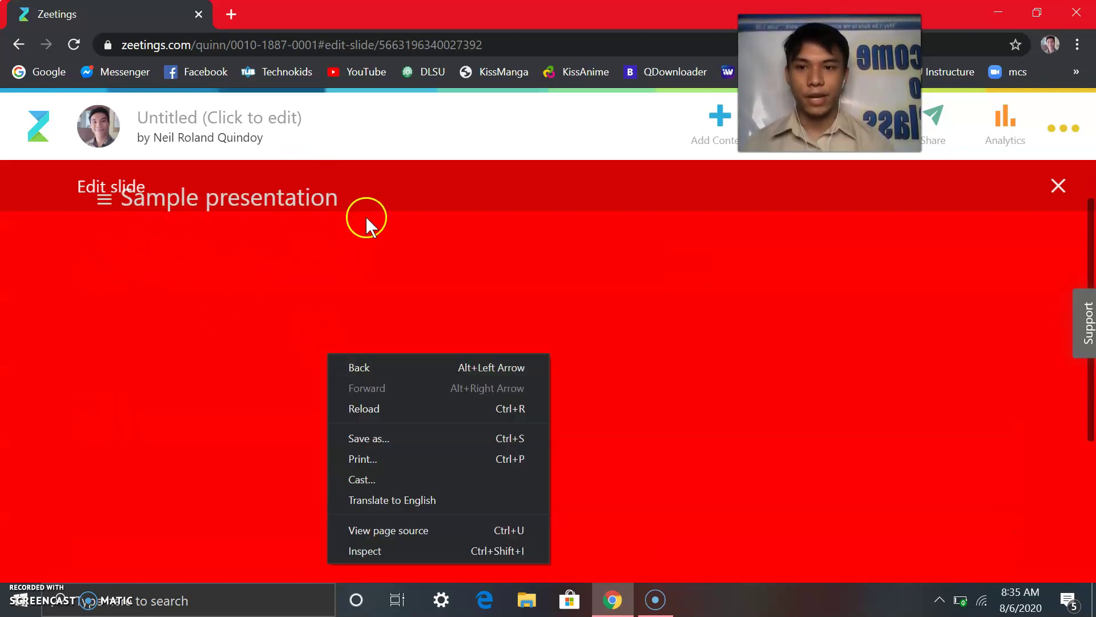
Step: Format the 'Sample presentation' title as an H2 heading, briefly trying the quote style first
left_click(147, 265)
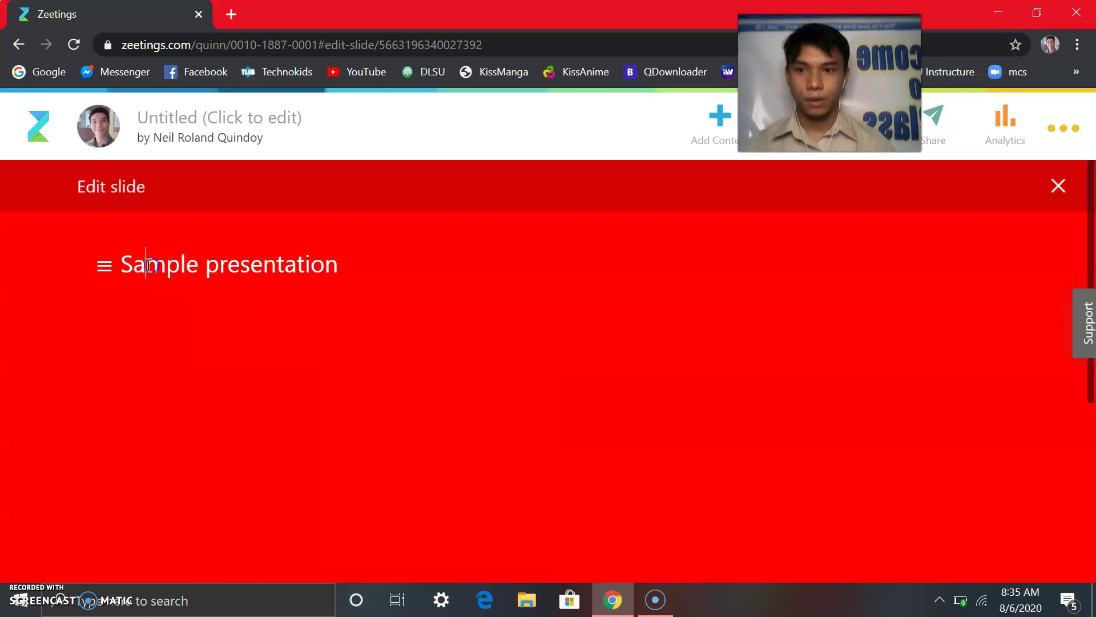
left_click(105, 267)
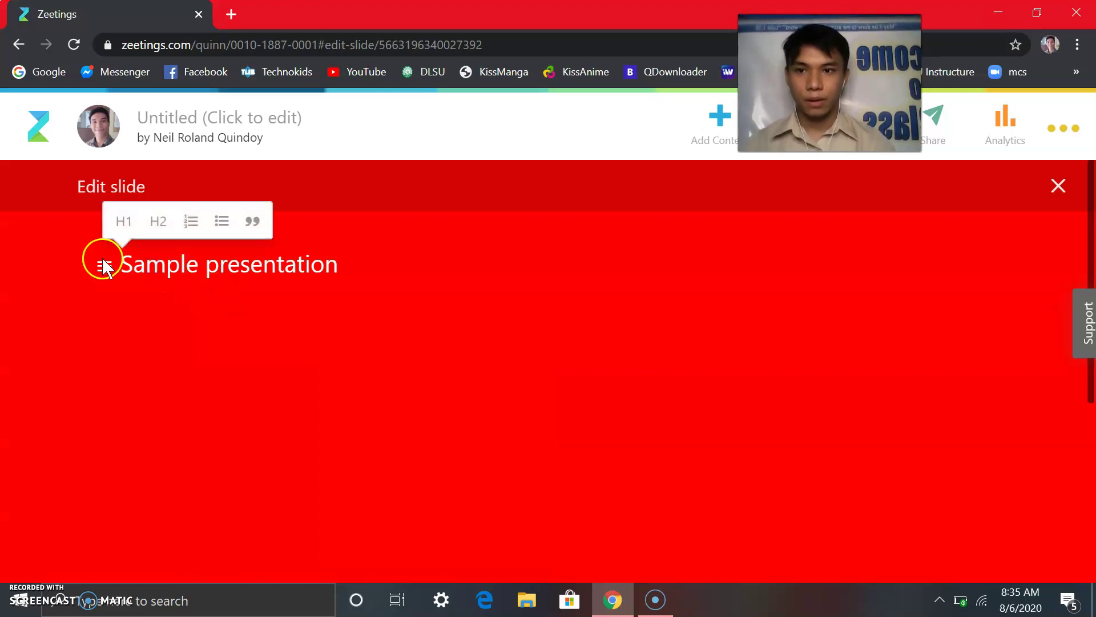
left_click(141, 255)
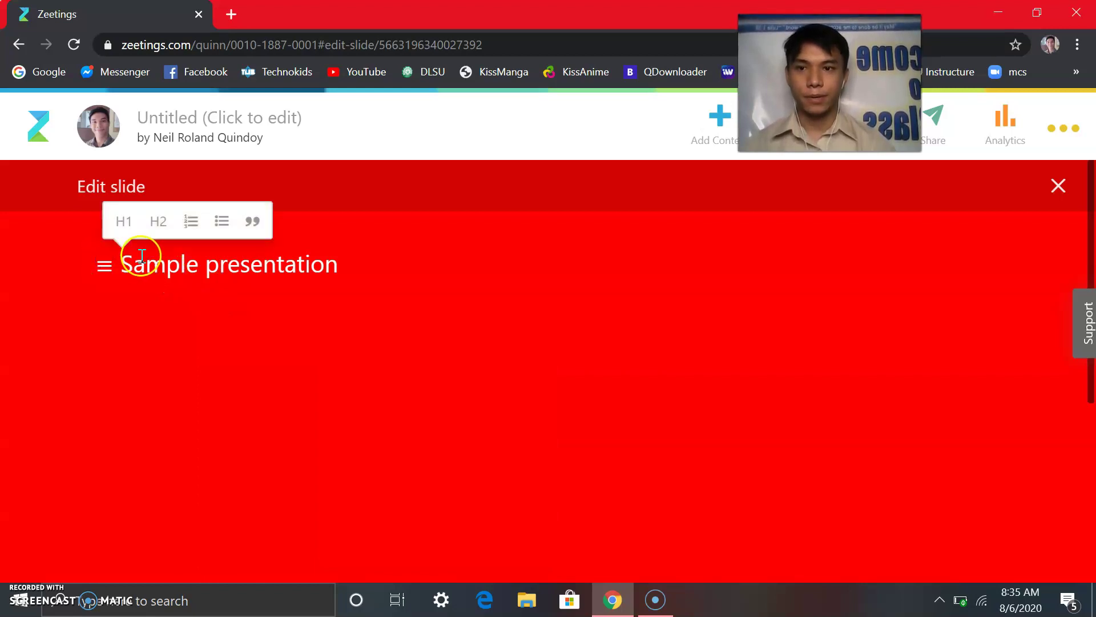
left_click(104, 267)
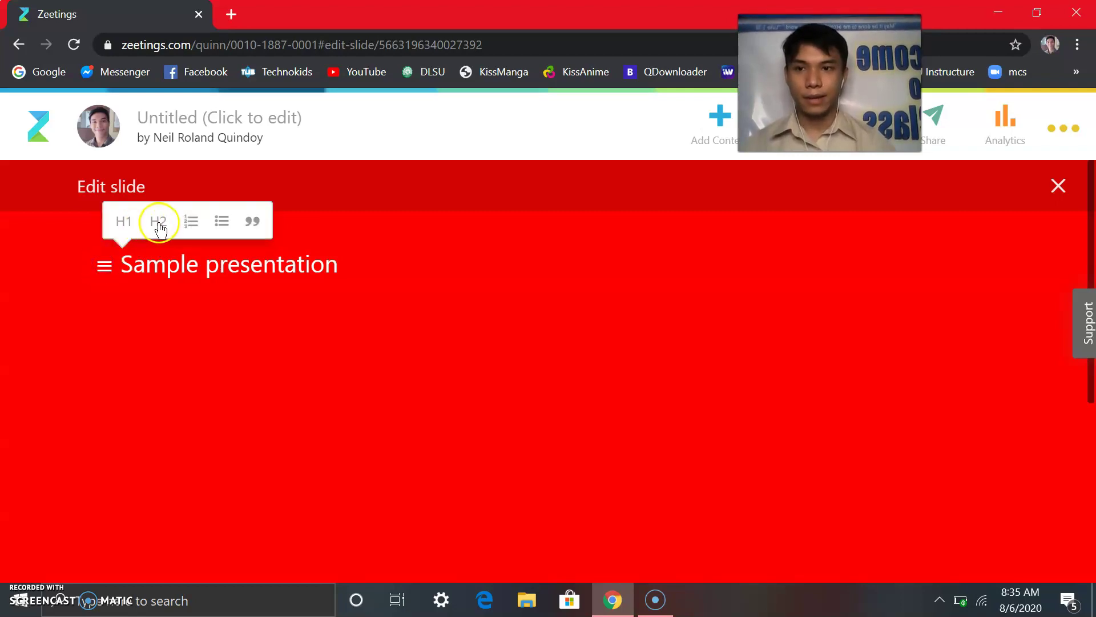
left_click(160, 228)
left_click(104, 284)
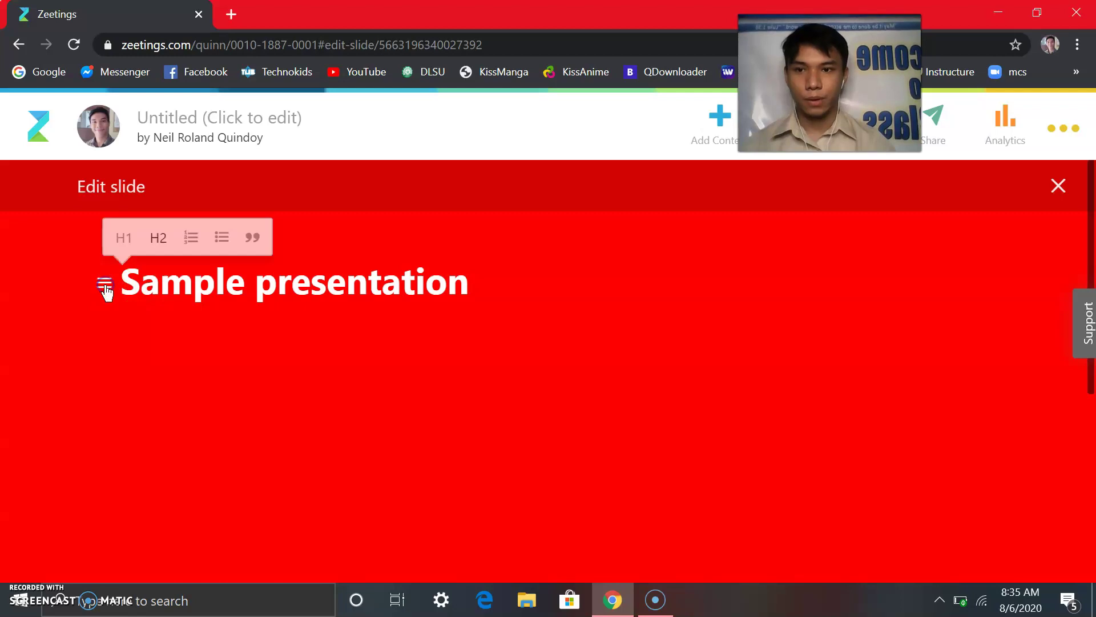
left_click(257, 237)
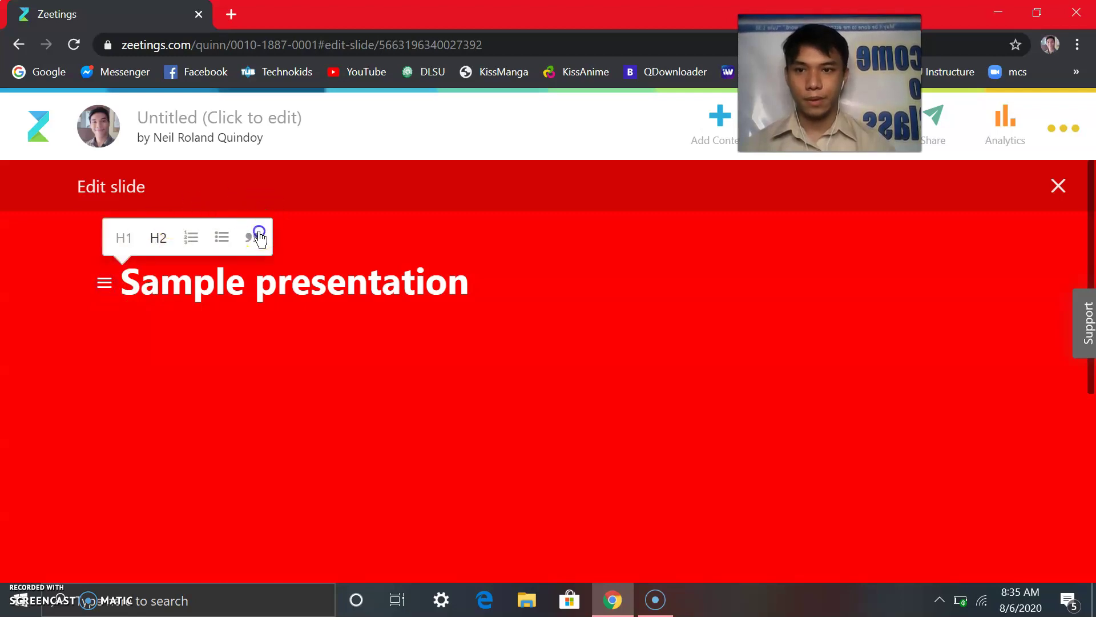
left_click(111, 282)
left_click(153, 236)
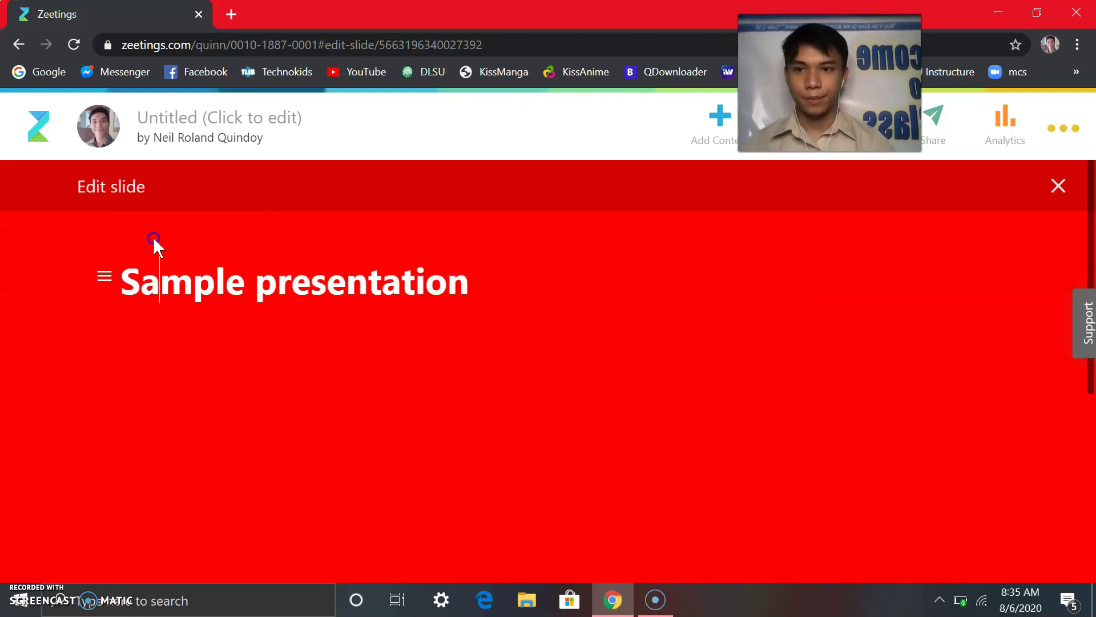
left_click(118, 281)
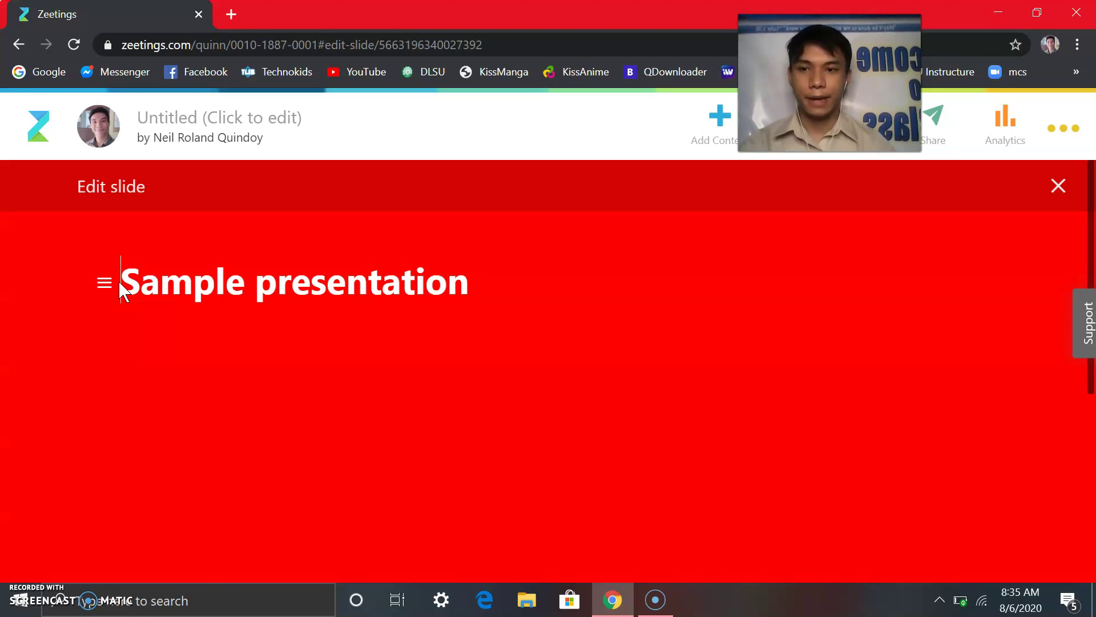
Step: Remove the stray letter typed into the 'Sample presentation' heading and tidy its position
left_click(255, 280)
type("e")
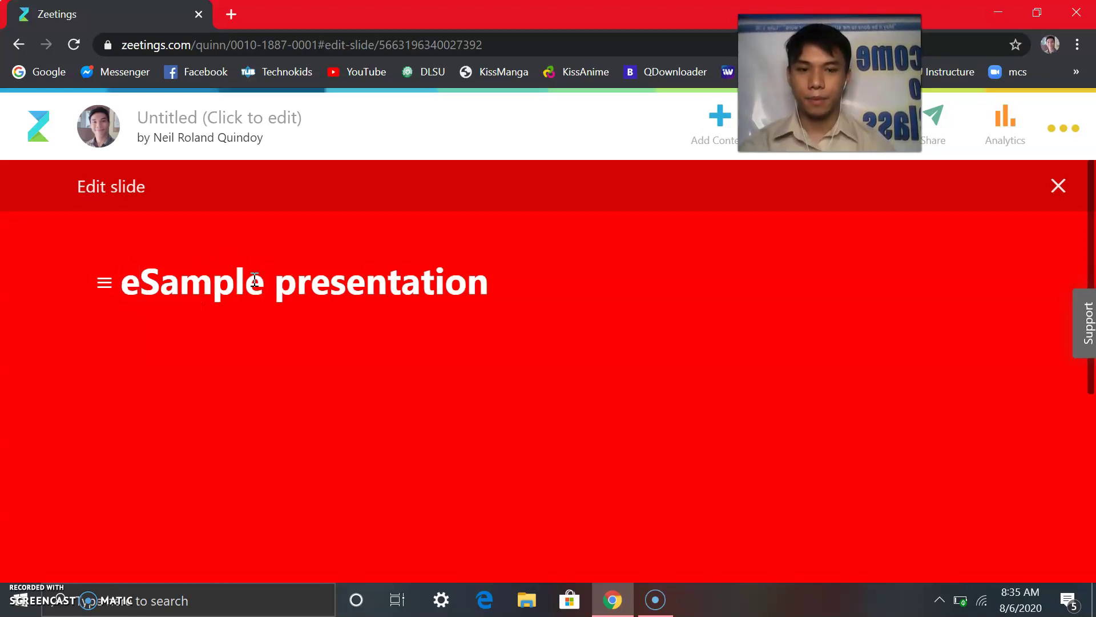
key("BackSpace")
key("ctrl+e")
left_click(362, 416)
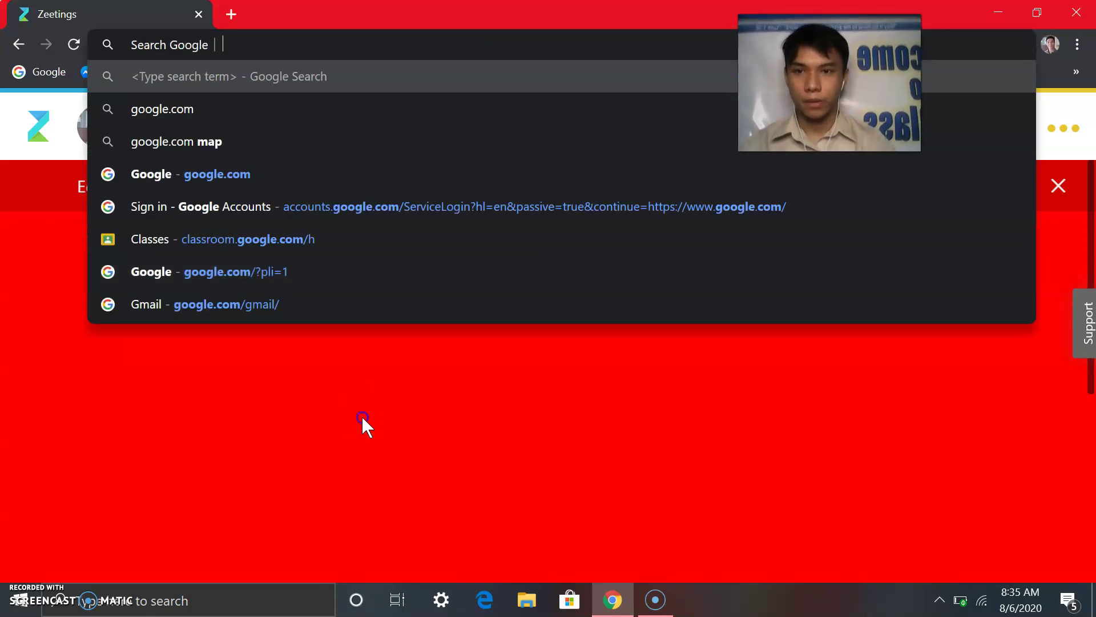
left_click(176, 276)
left_click(108, 273)
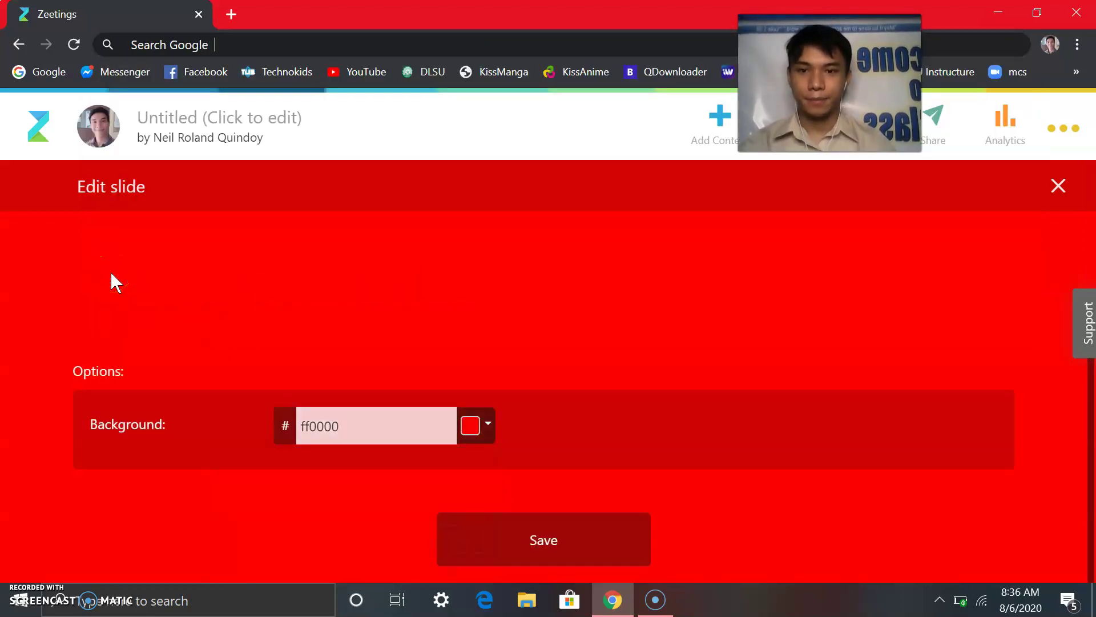
left_click(177, 316)
left_click_drag(138, 291, 123, 289)
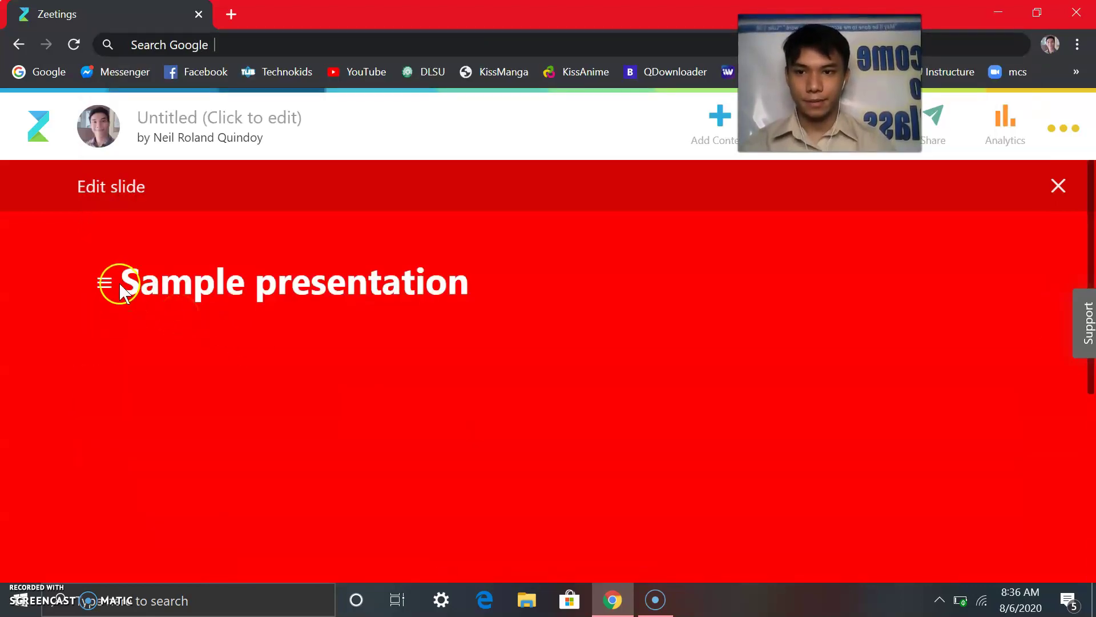
left_click(130, 291)
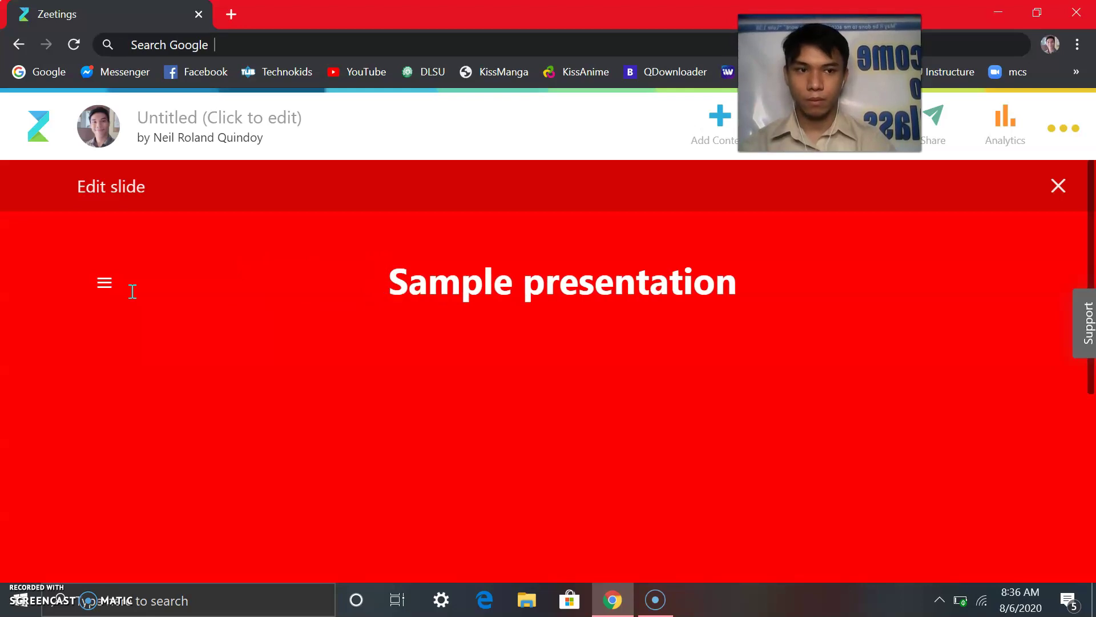
Step: Save the edited title slide with its ff0000 background
left_click(946, 284)
scroll(958, 321, "down", 5)
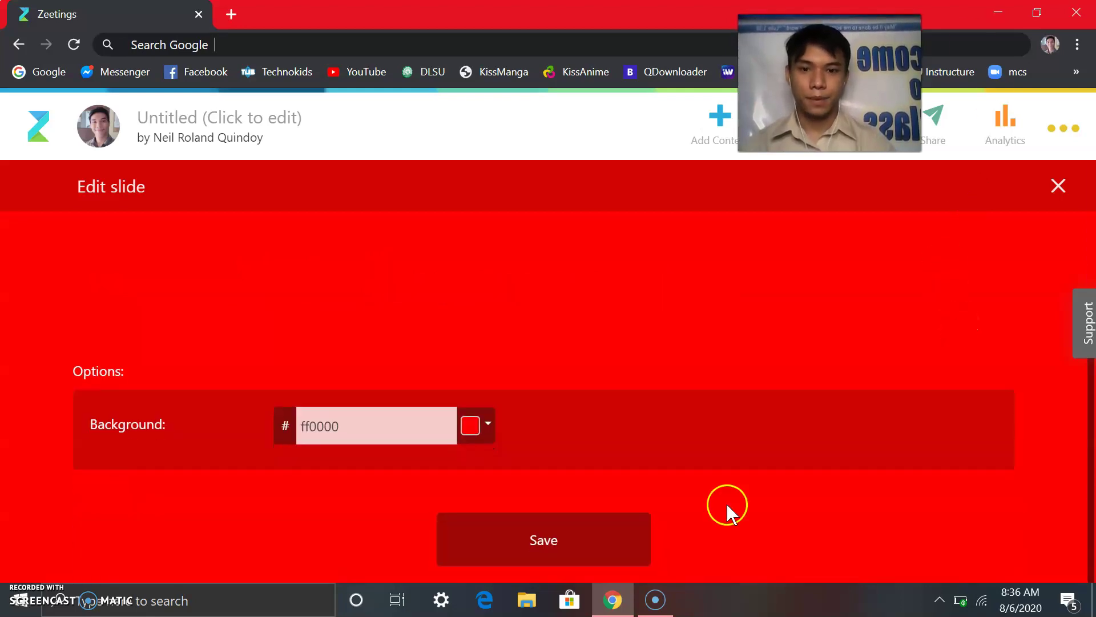
left_click(572, 554)
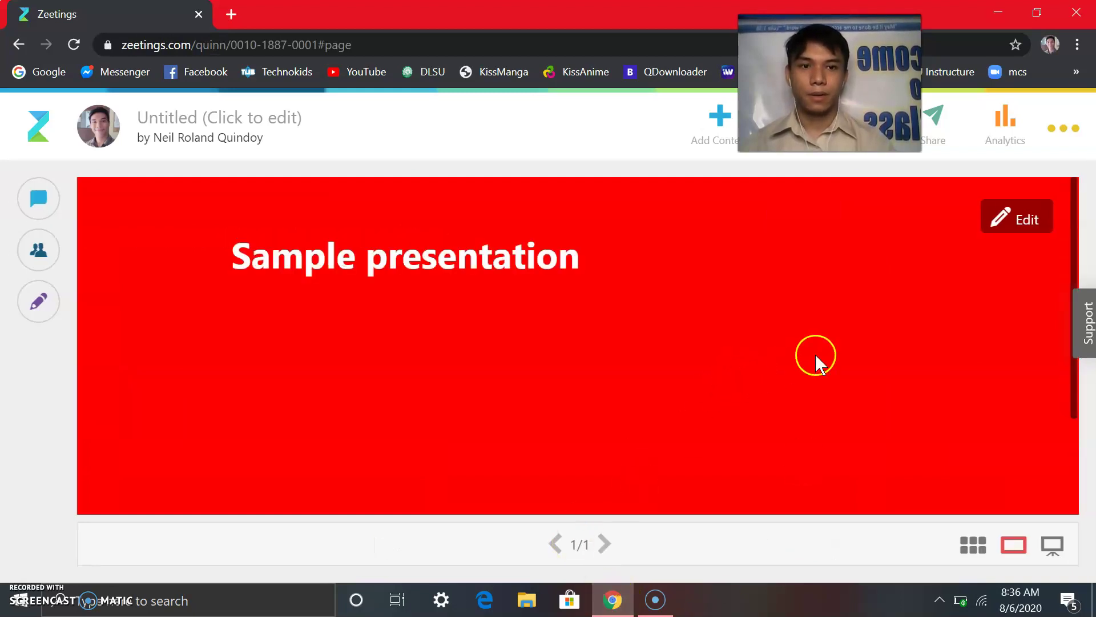
Step: Choose Add YouTube video from Add Content, then open a new browser tab
left_click(721, 122)
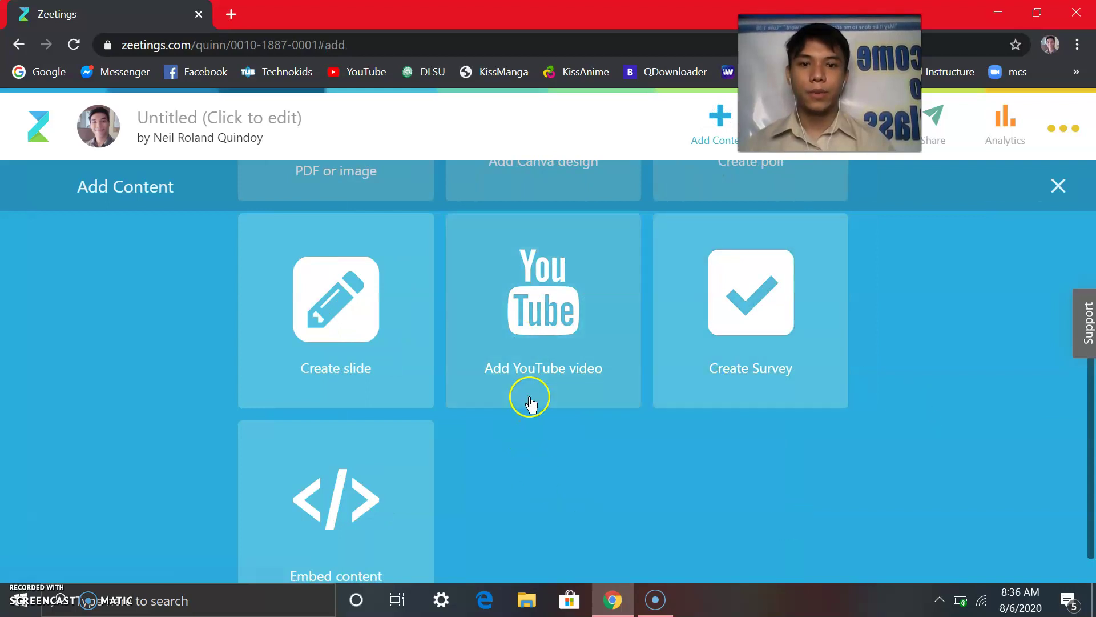
left_click(537, 394)
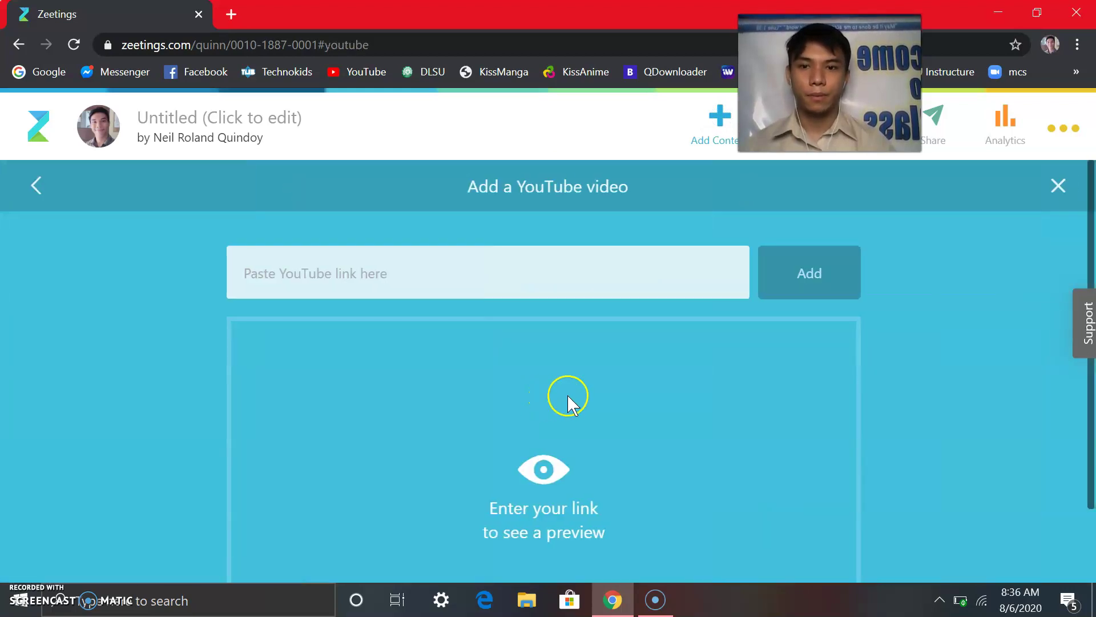
left_click(232, 15)
Step: Open the 'THE ELDER SCROLLS Full Movie' video on YouTube, copy its URL, and return to Zeetings
left_click(369, 71)
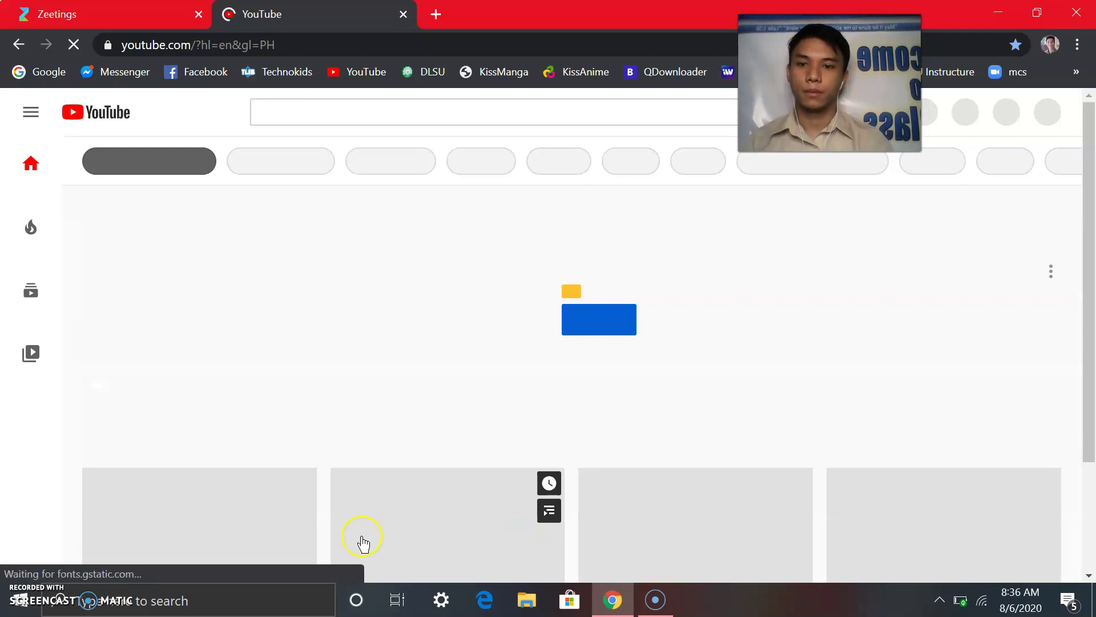
scroll(295, 321, "down", 1)
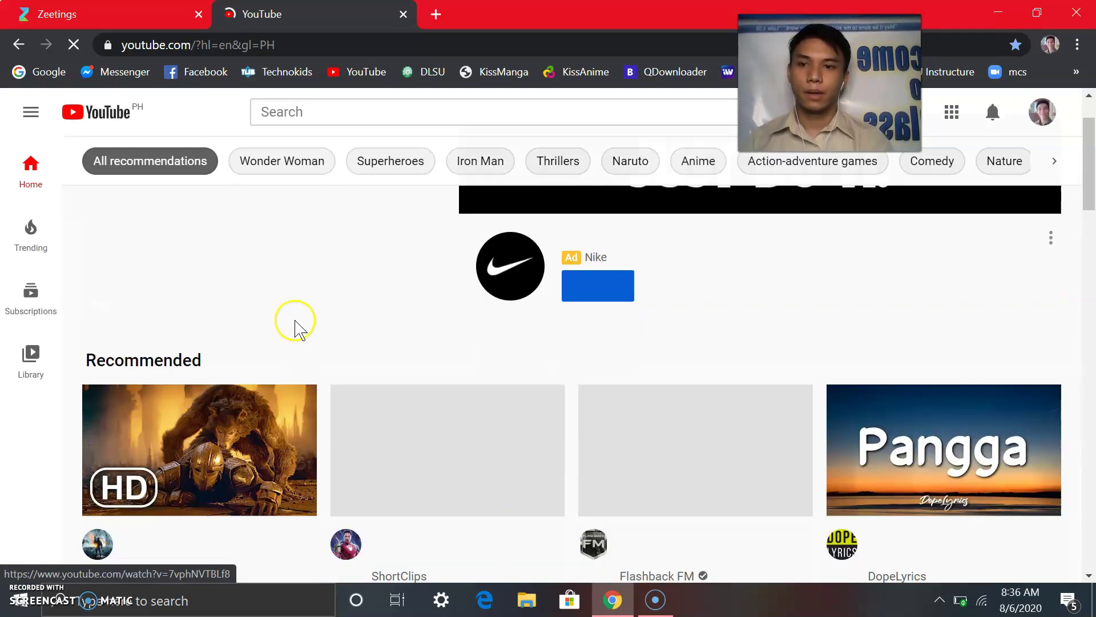
left_click(241, 483)
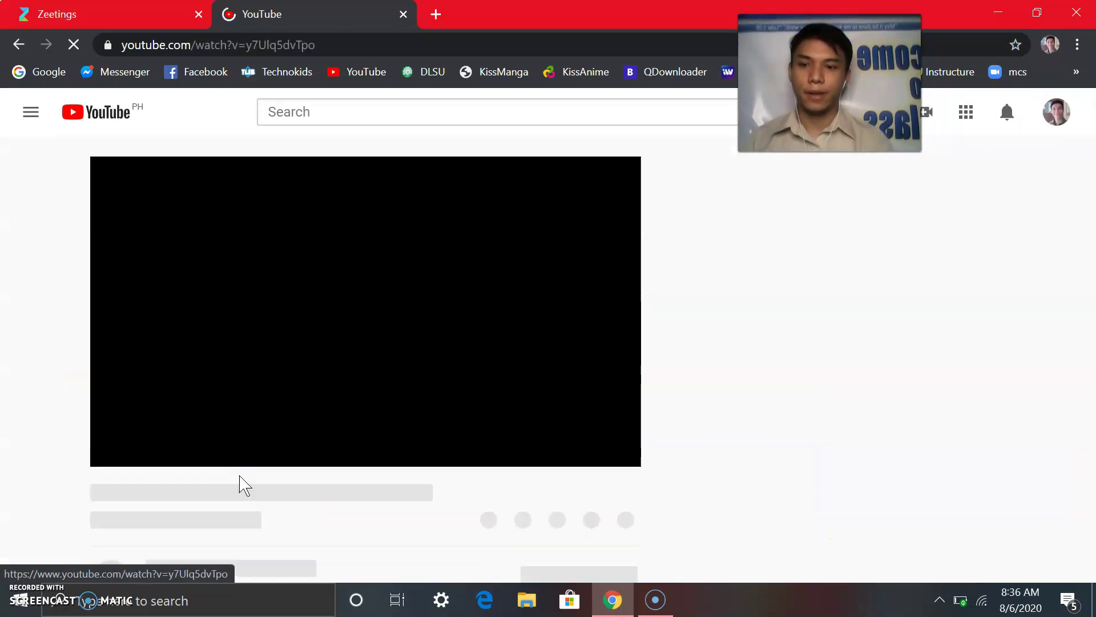
left_click(312, 37)
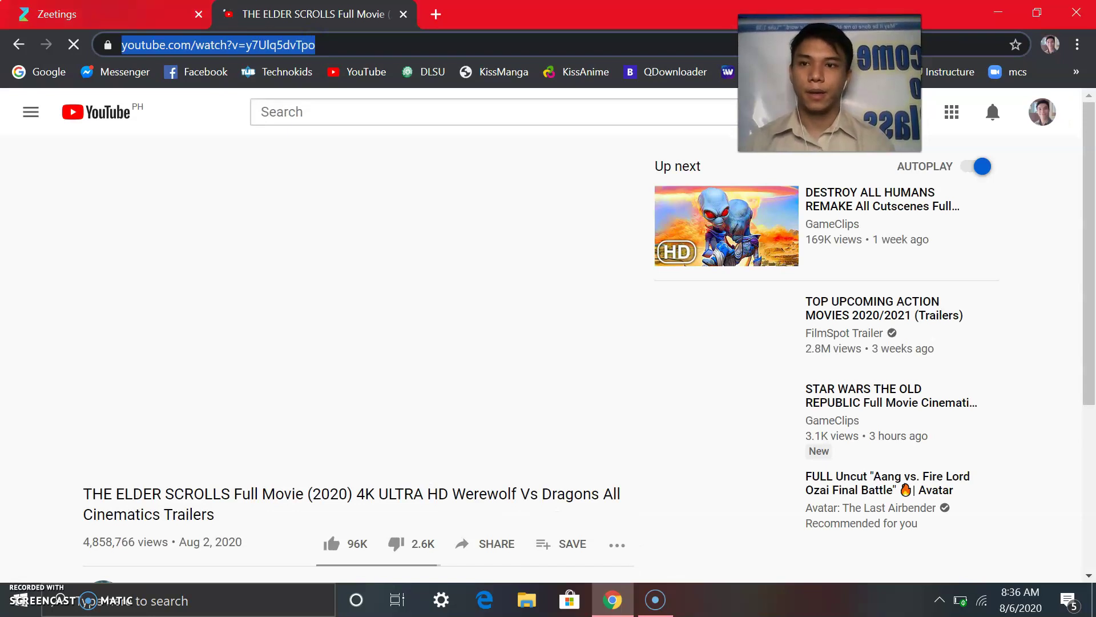
key("ctrl+c")
key("ctrl+Tab")
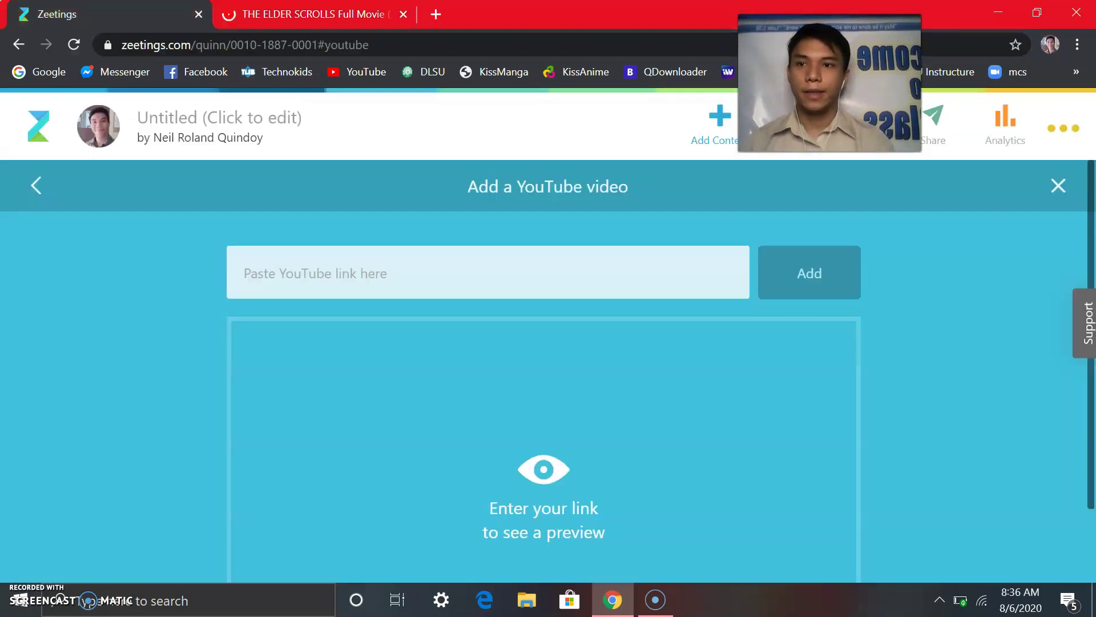
Step: Paste the Elder Scrolls video link to add it, then view it as slide 2 of 2
left_click(345, 286)
key("ctrl+v")
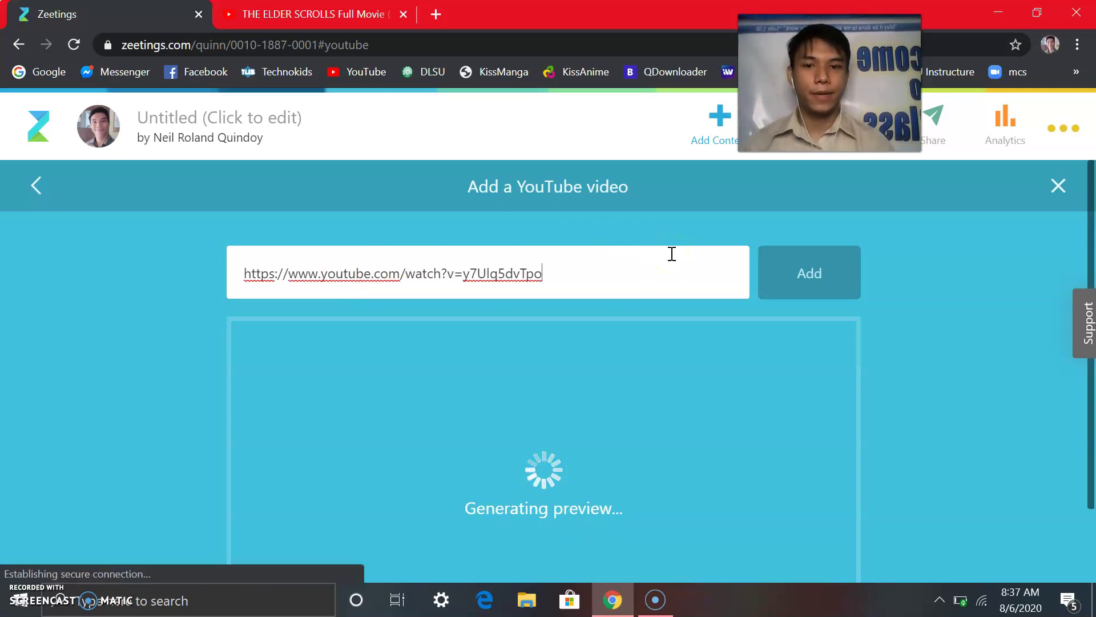
left_click(796, 274)
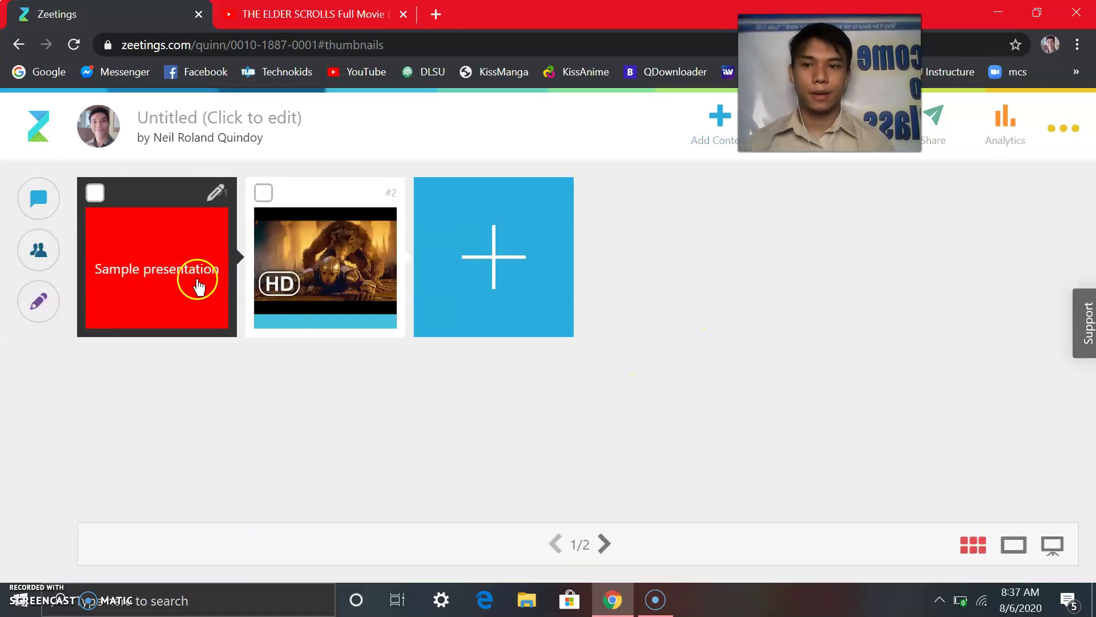
left_click(289, 206)
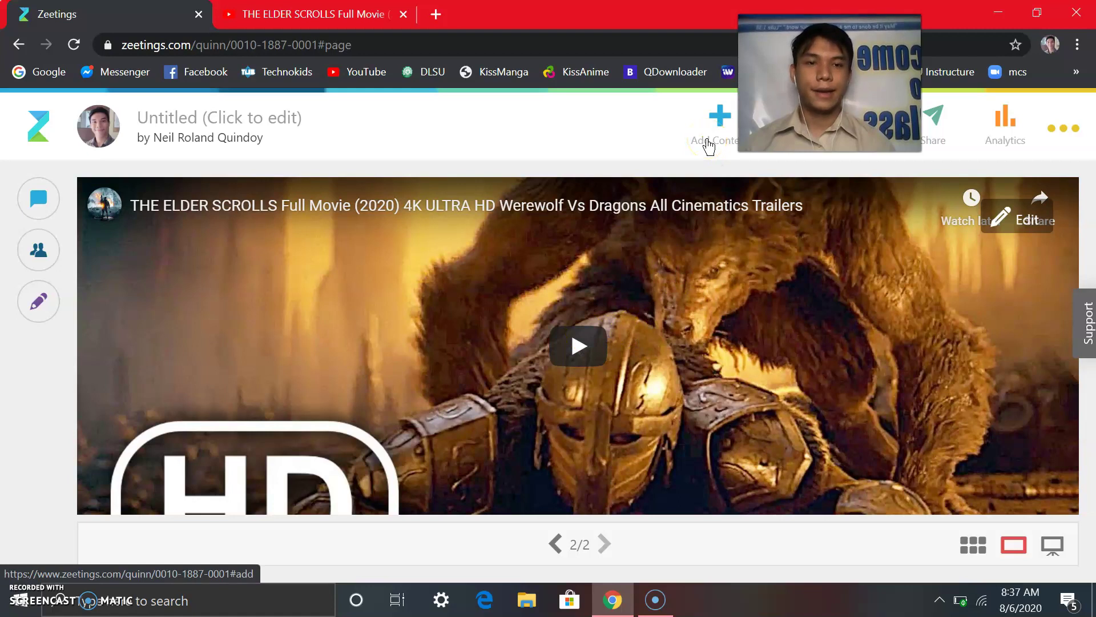
Step: Choose Poll under Add Content to reach the poll question format chooser
left_click(708, 147)
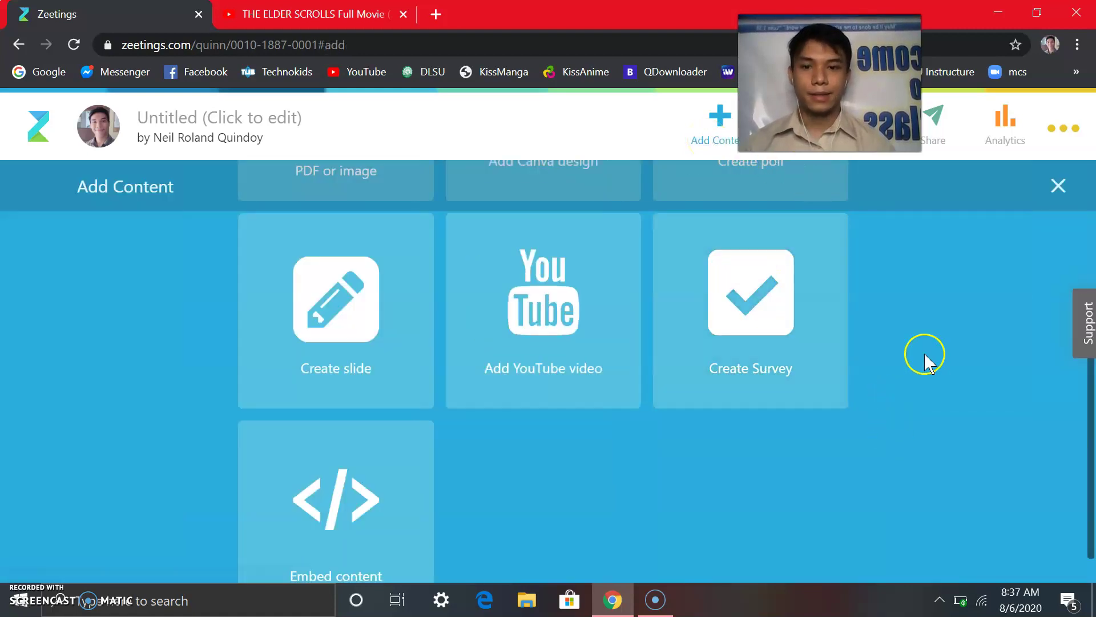
scroll(924, 353, "up", 4)
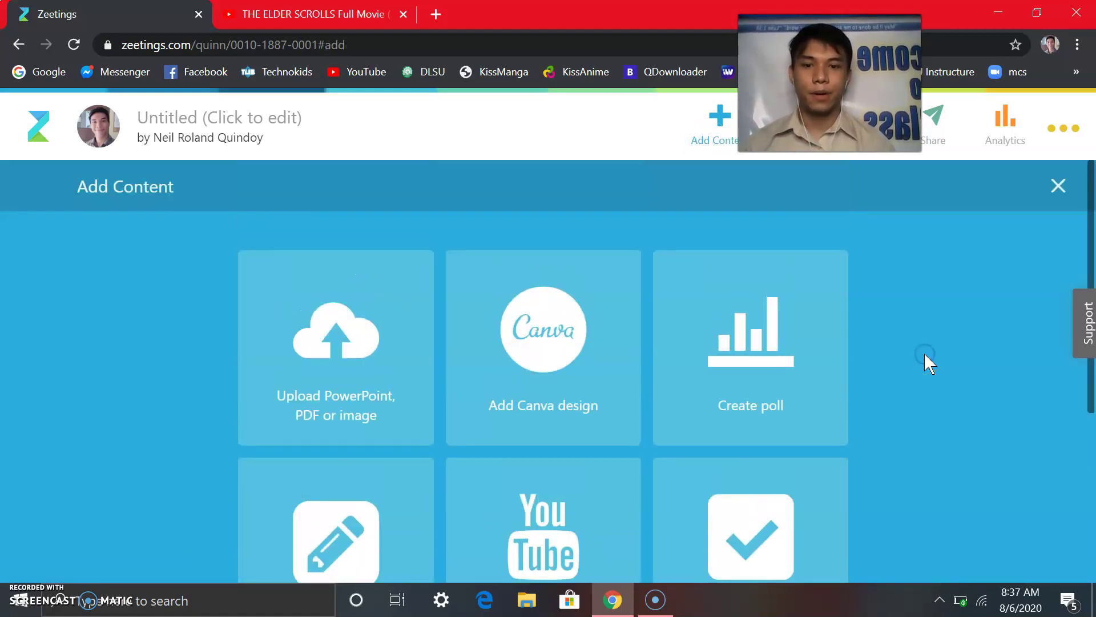
left_click(743, 341)
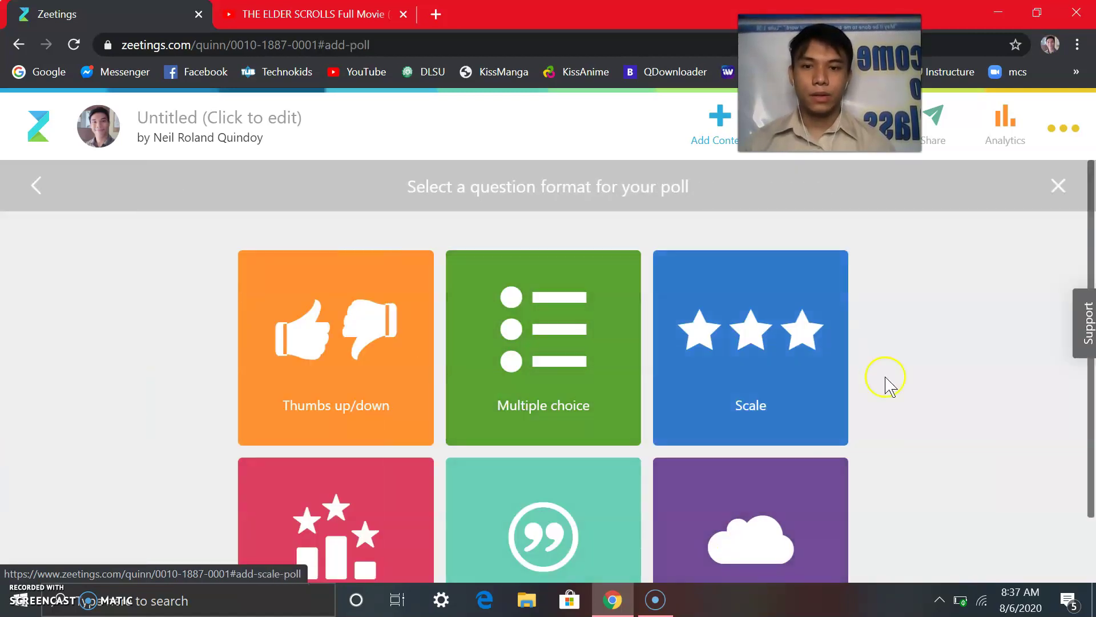
scroll(985, 463, "down", 2)
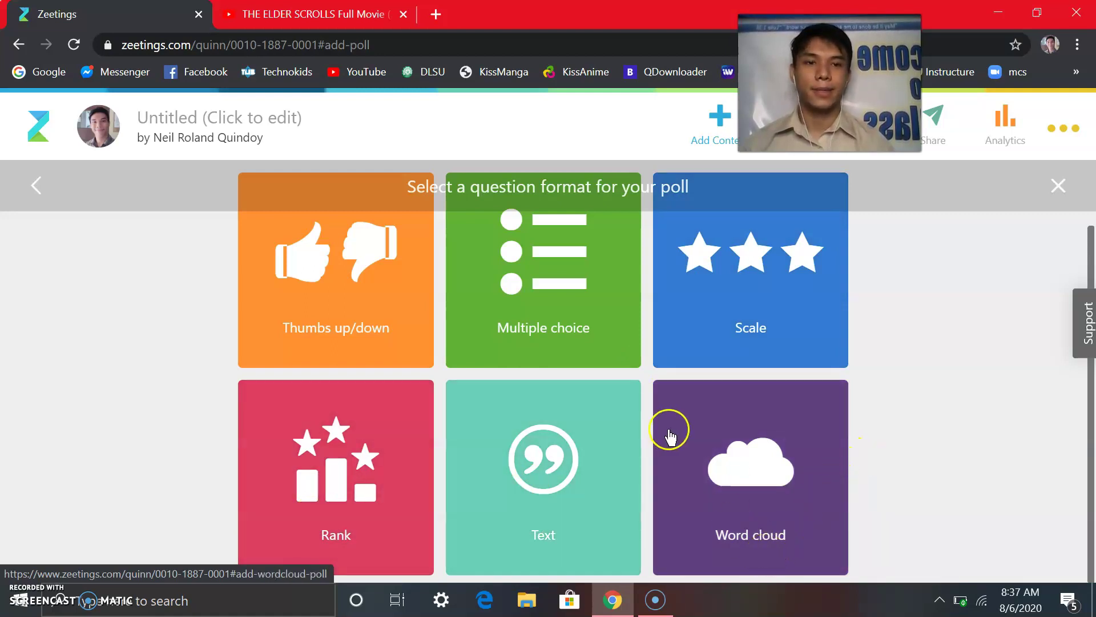
Step: Pick the Word cloud format and enter the poll question 'How'
left_click(762, 490)
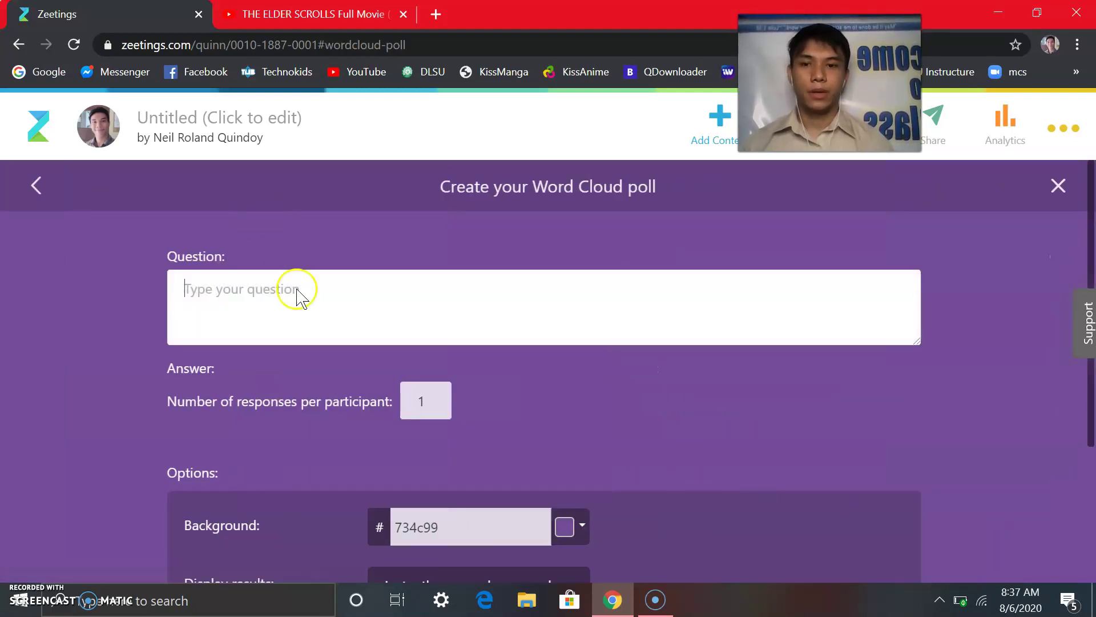
left_click(306, 298)
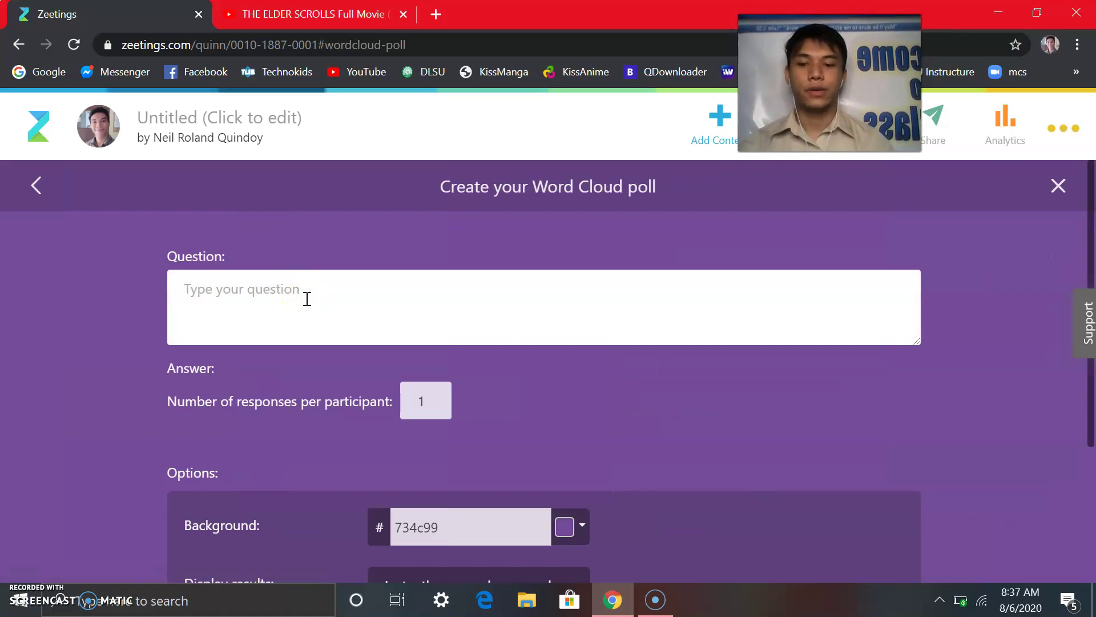
type("W")
key("BackSpace")
key("BackSpace")
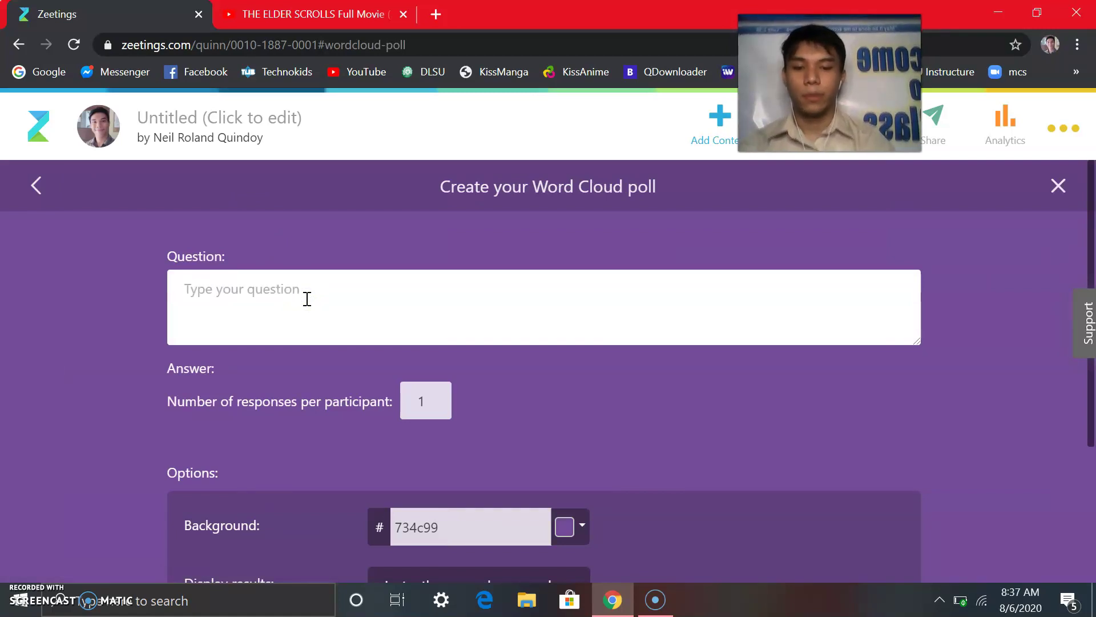
type("How do you feel")
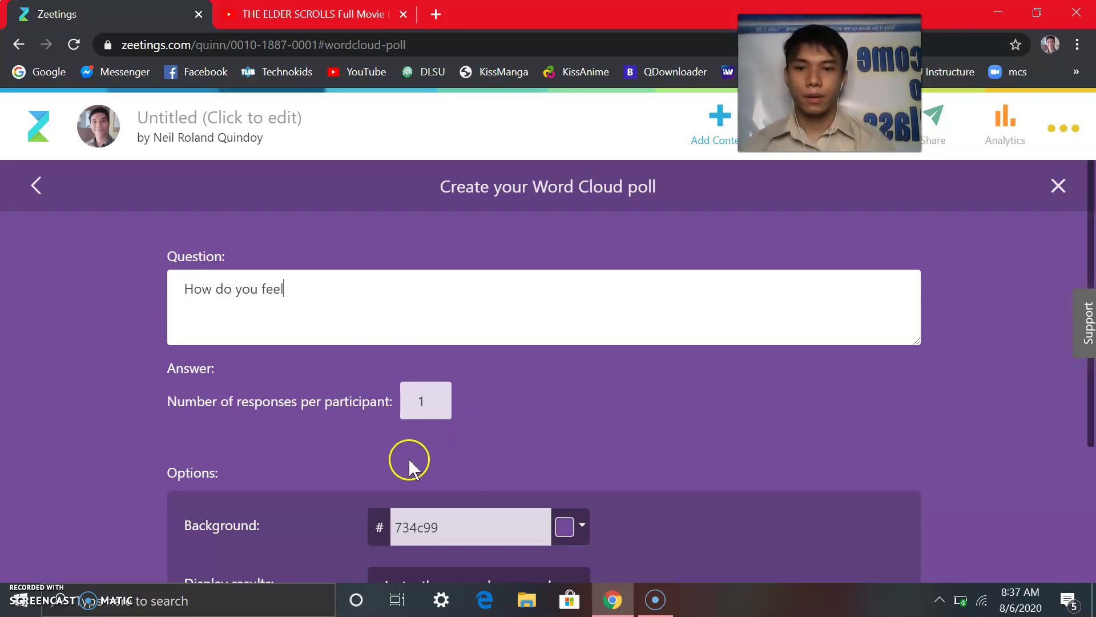
scroll(409, 458, "down", 3)
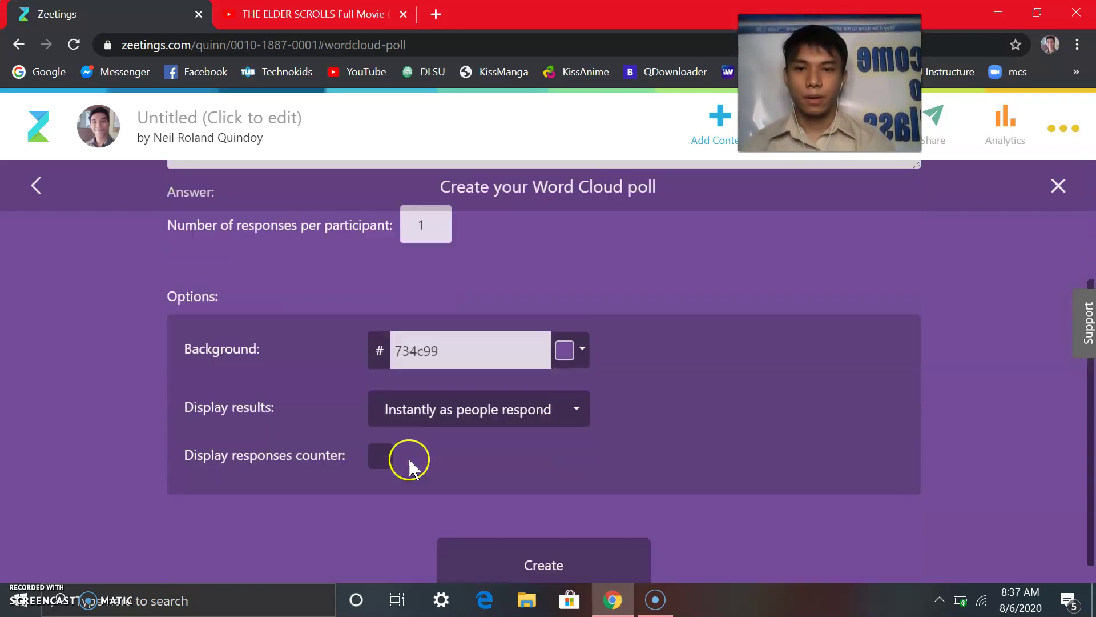
Step: Set the poll background to white (ffffff) and turn on the responses counter
left_click(564, 366)
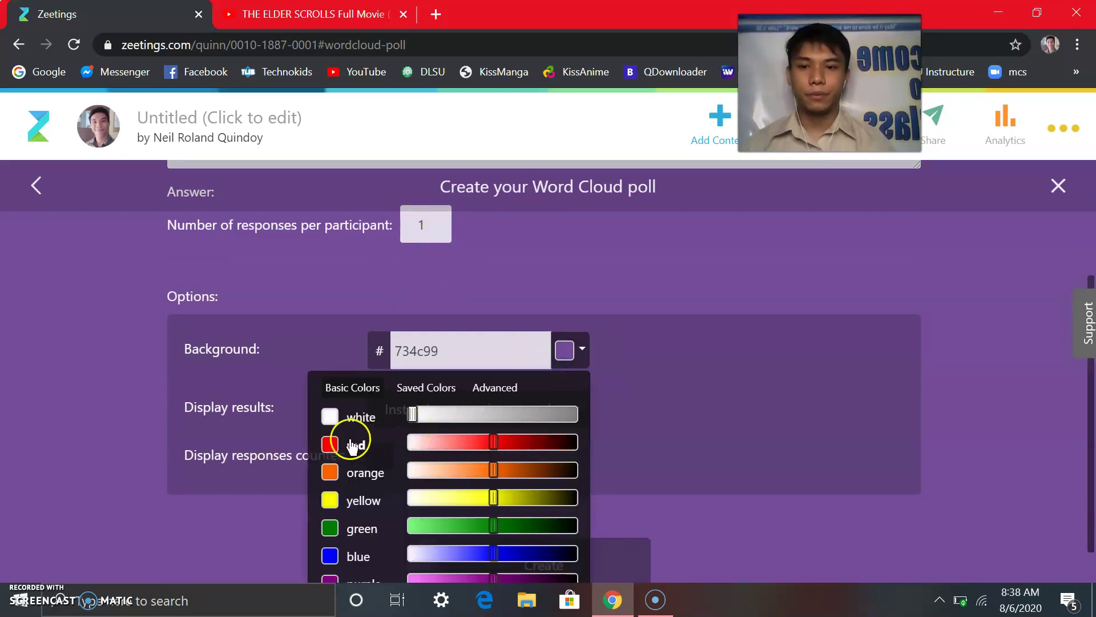
left_click(331, 416)
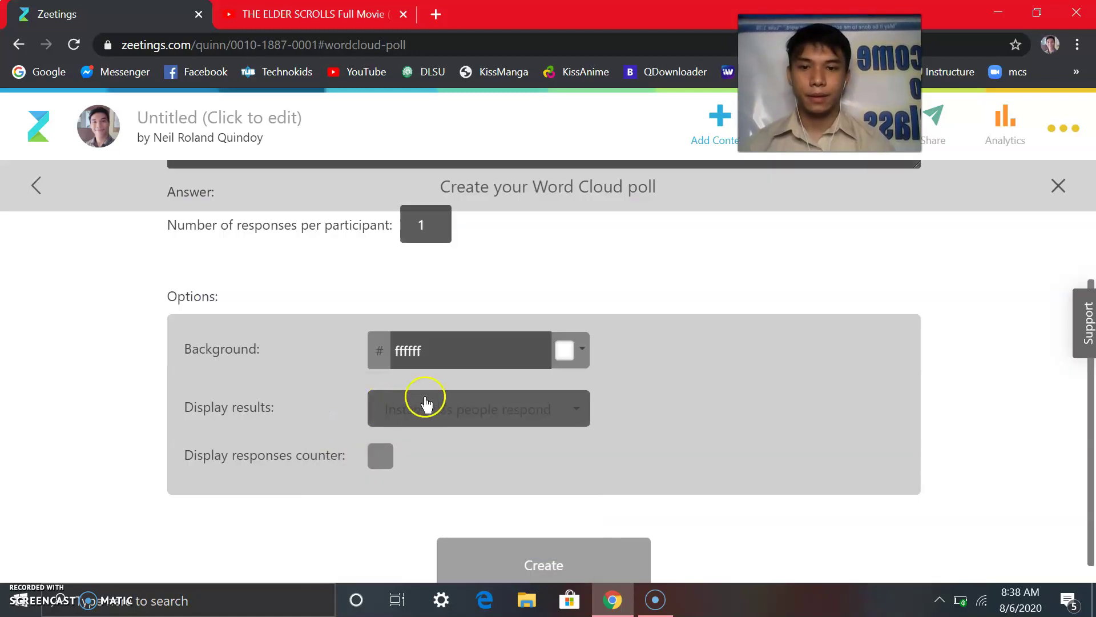
left_click(443, 407)
left_click(443, 407)
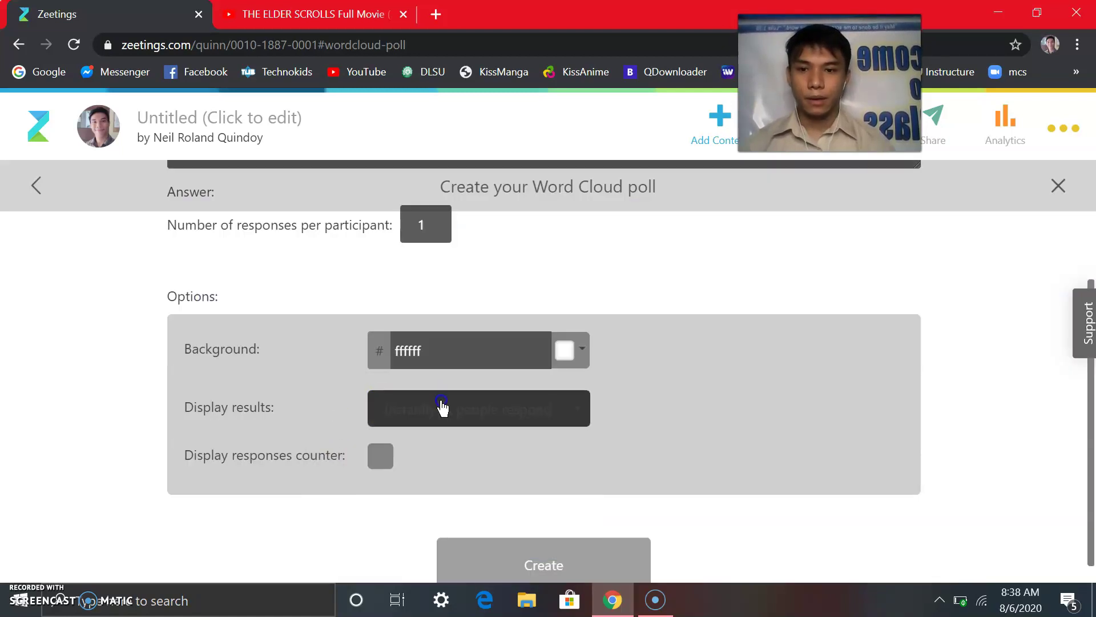
left_click(443, 407)
left_click(441, 406)
left_click(441, 407)
left_click(441, 407)
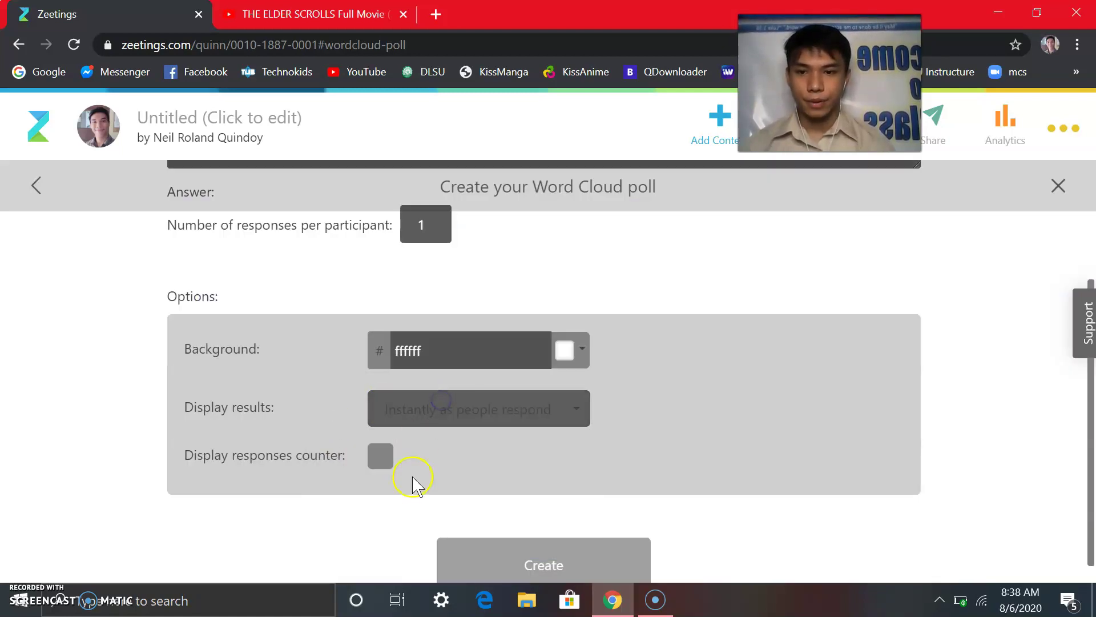
left_click(381, 457)
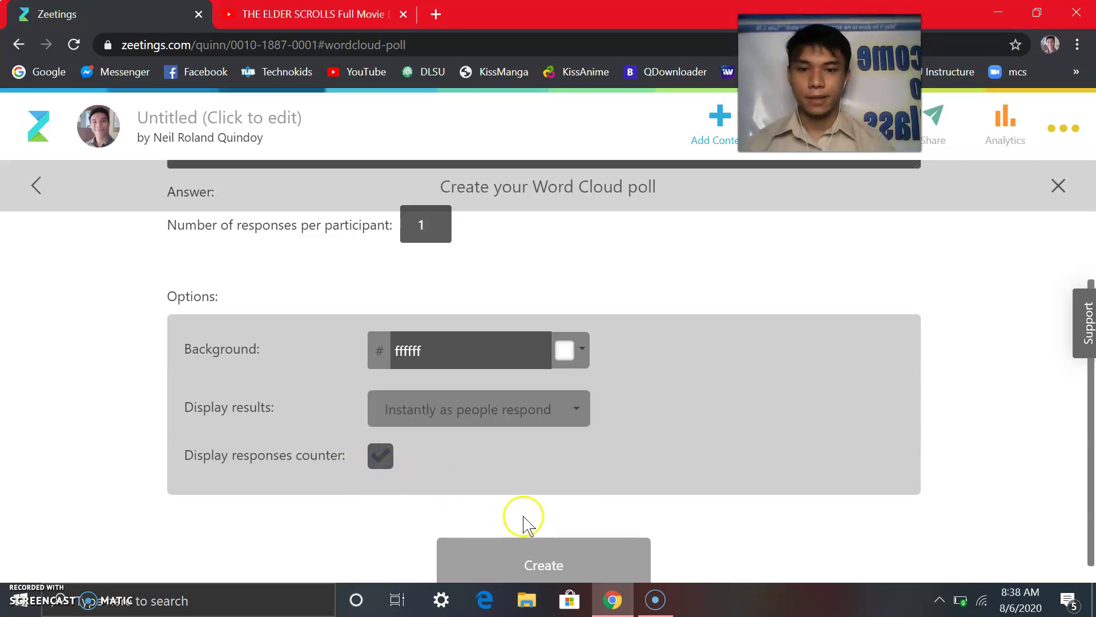
Step: Create the 'How do you feel' word cloud poll as slide 3 of 3
left_click(576, 566)
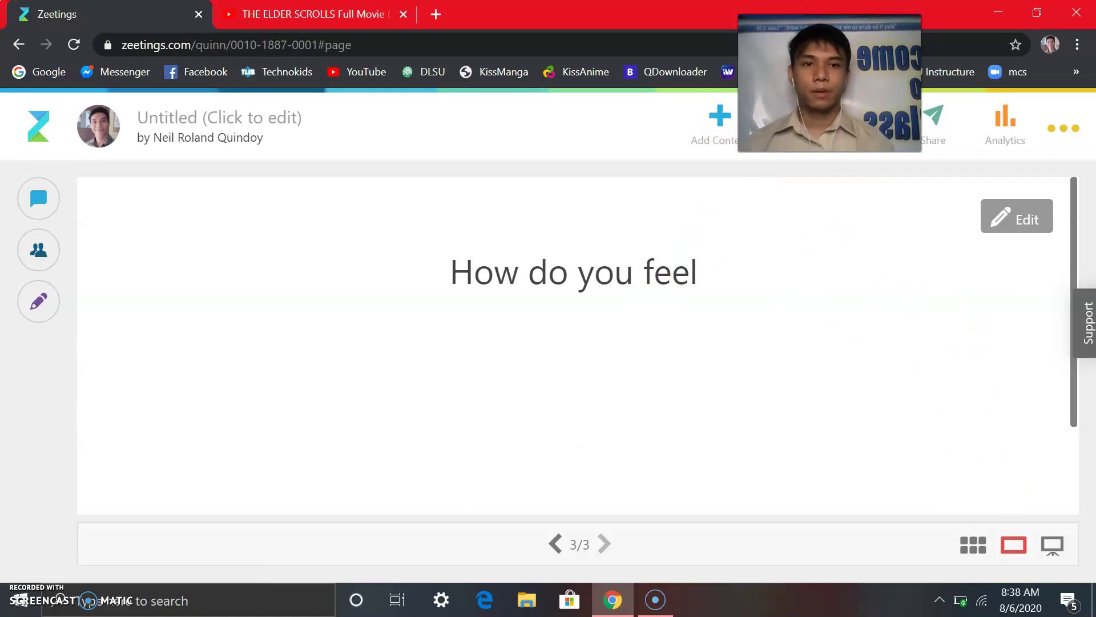
left_click_drag(748, 115, 527, 108)
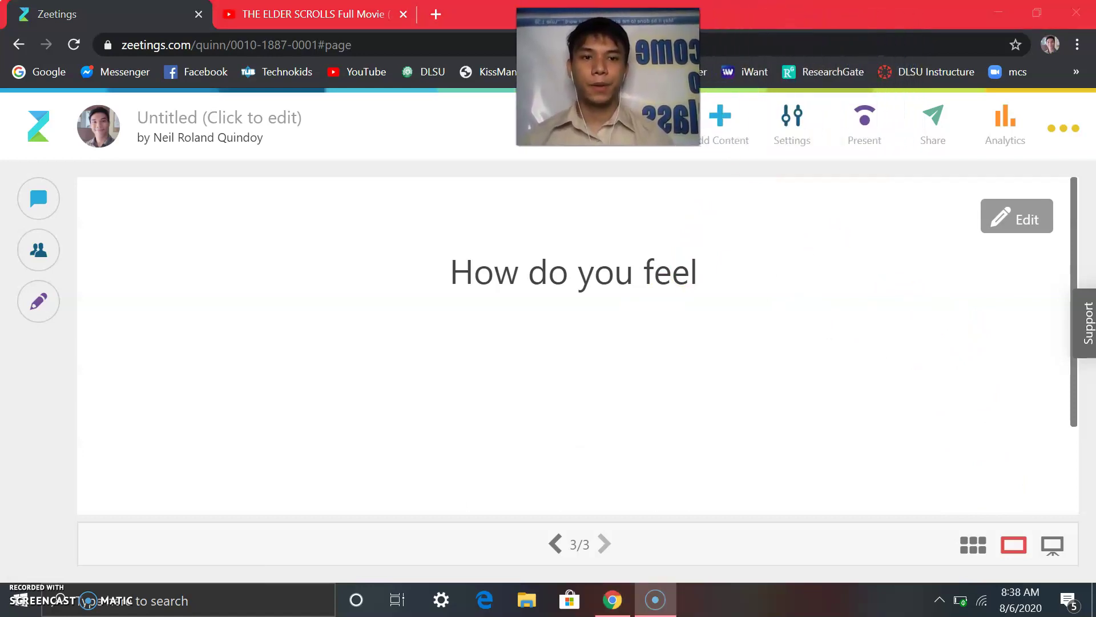
Step: Bring up the Present options and copy the zeeting's full presentation link
left_click(867, 136)
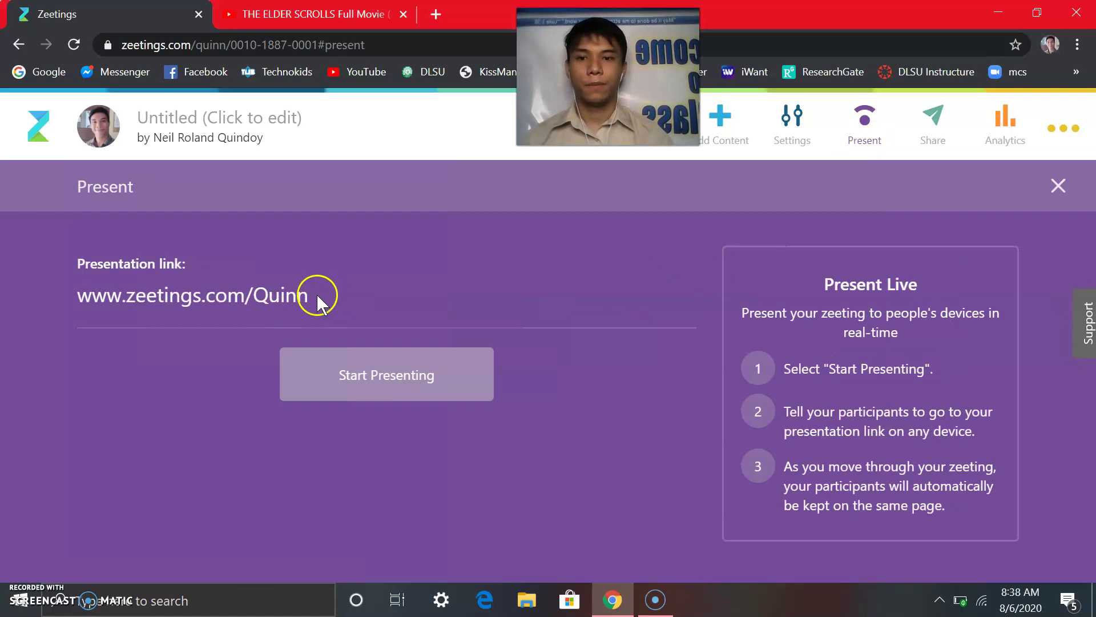
left_click_drag(313, 297, 78, 289)
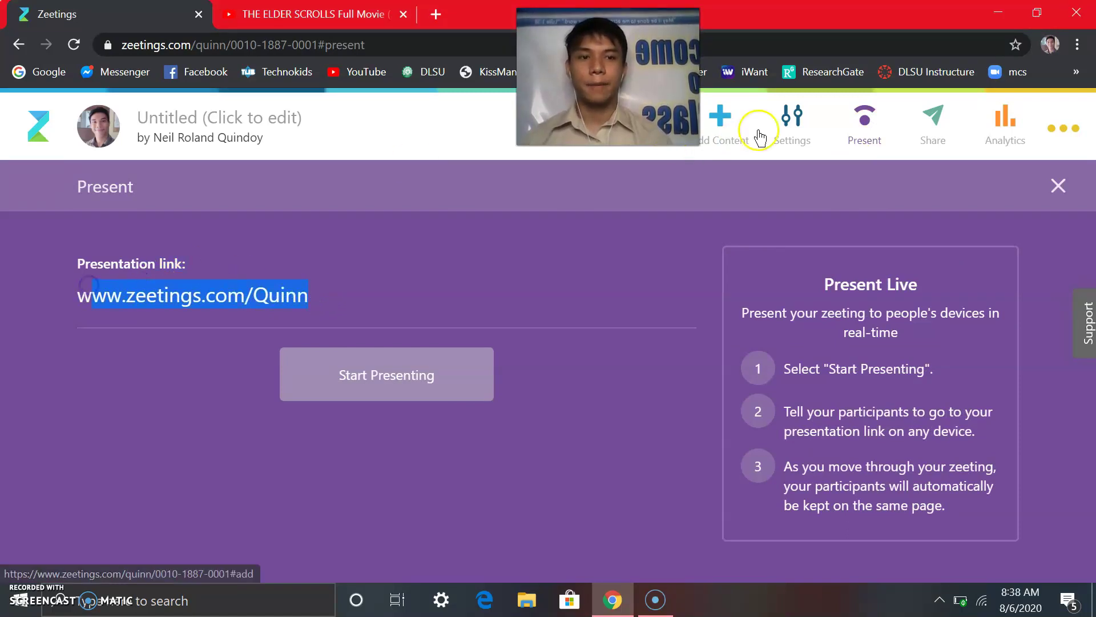
left_click(344, 307)
left_click_drag(311, 298, 113, 308)
key("ctrl+c")
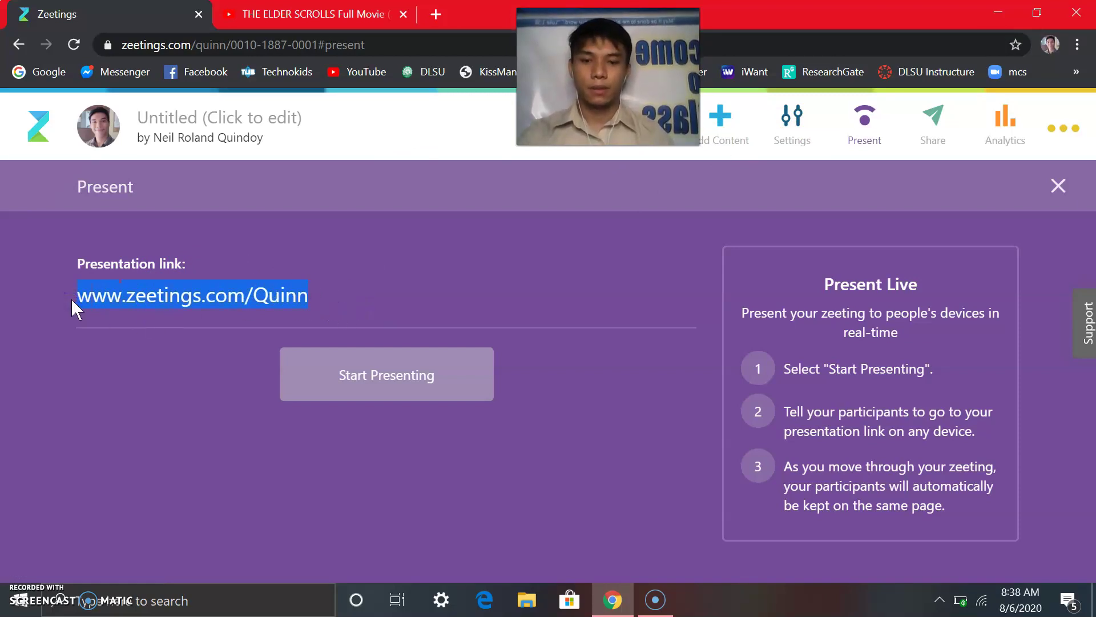
left_click(292, 355)
key("ctrl+shift+n")
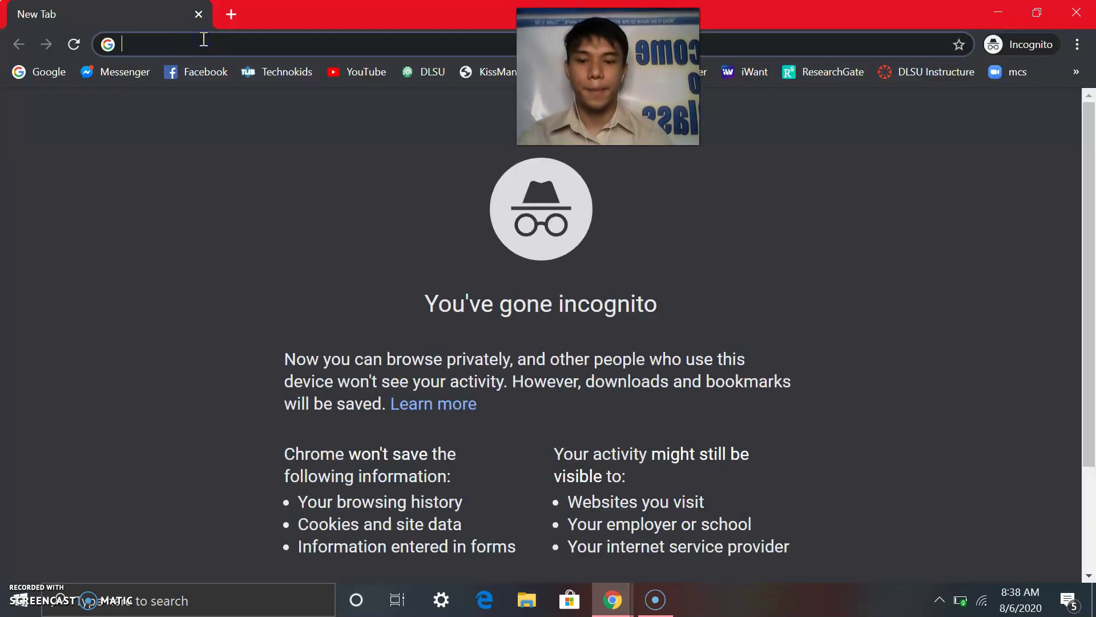
Step: Load the copied presentation link in the incognito window's address bar
key("ctrl+v")
key("Return")
left_click(382, 412)
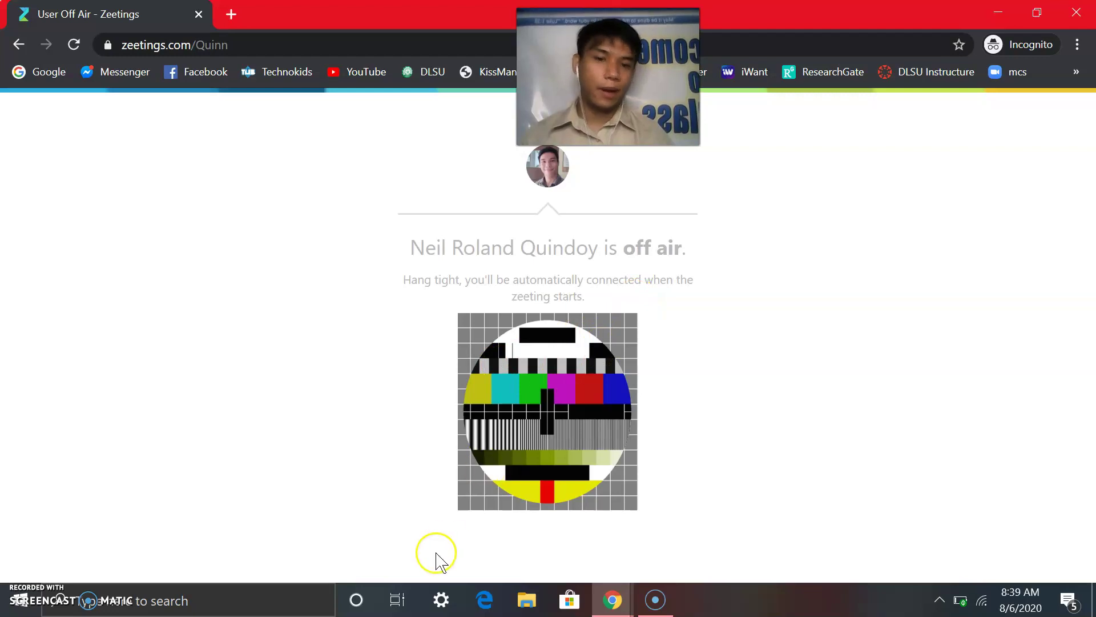
Step: Start presenting live from the presenter window, then return to the incognito participant window
left_click(613, 600)
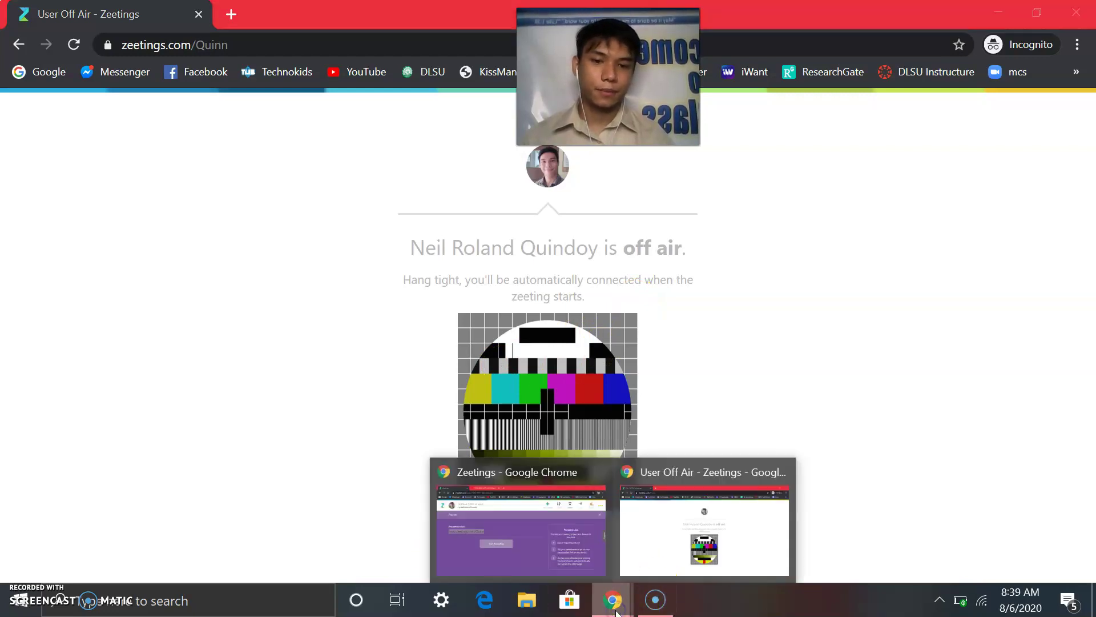
left_click(559, 526)
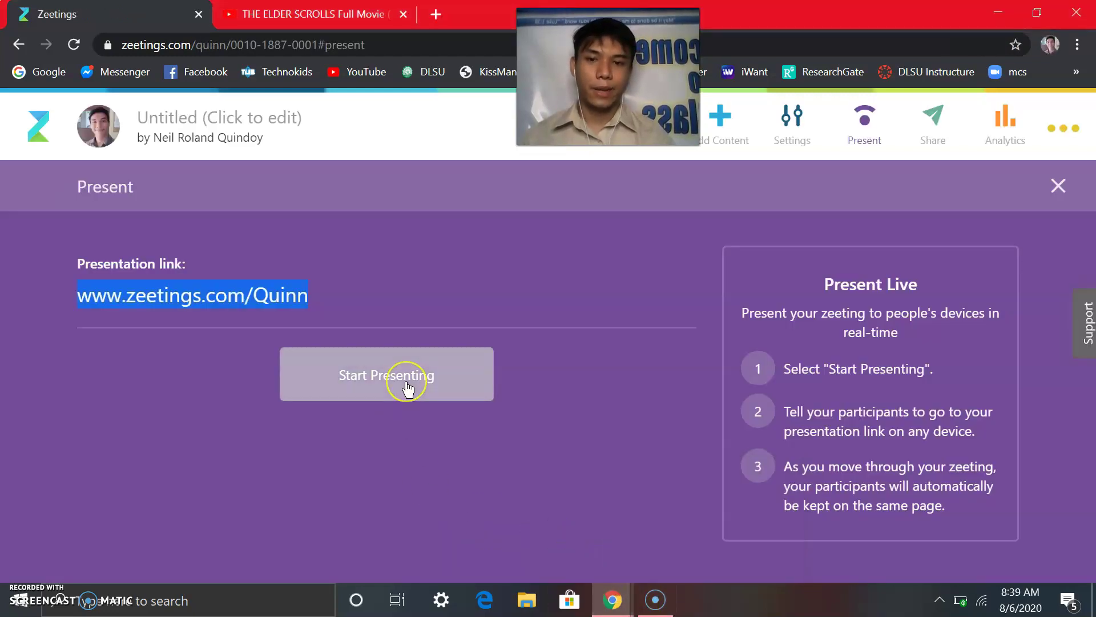
left_click(408, 390)
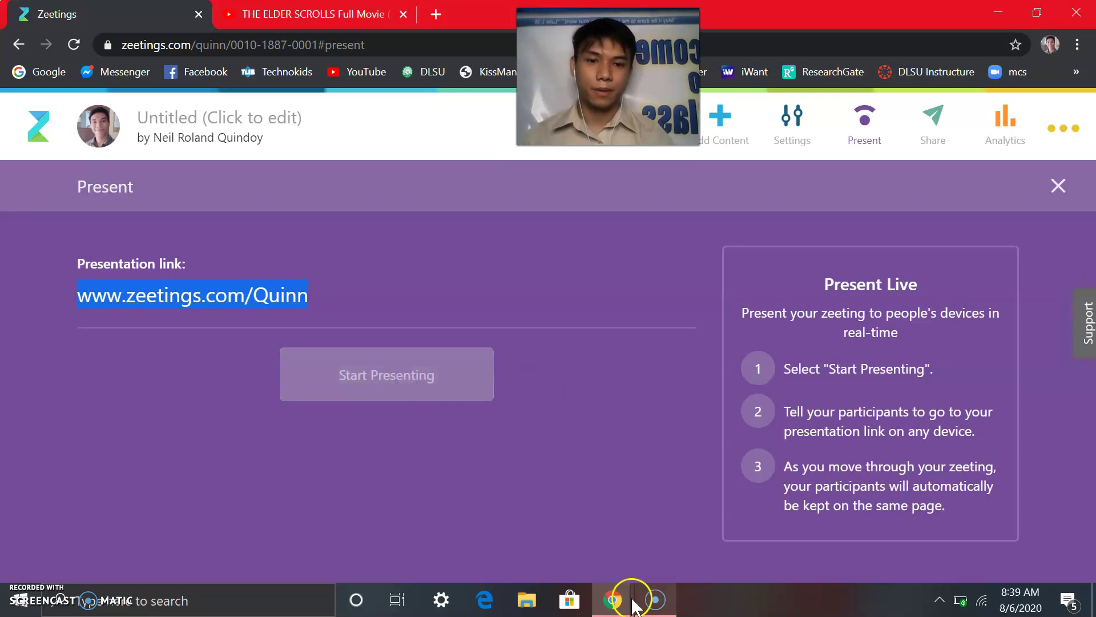
left_click(613, 599)
left_click(715, 499)
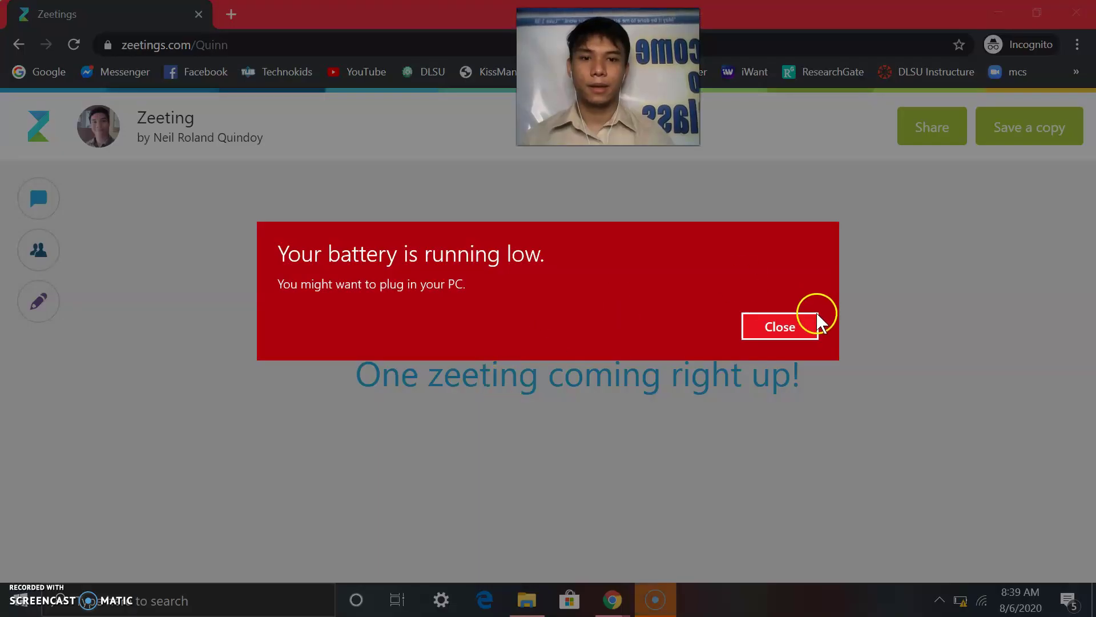
Step: Dismiss the low-battery notice and submit 'Good' as the poll answer
left_click(805, 324)
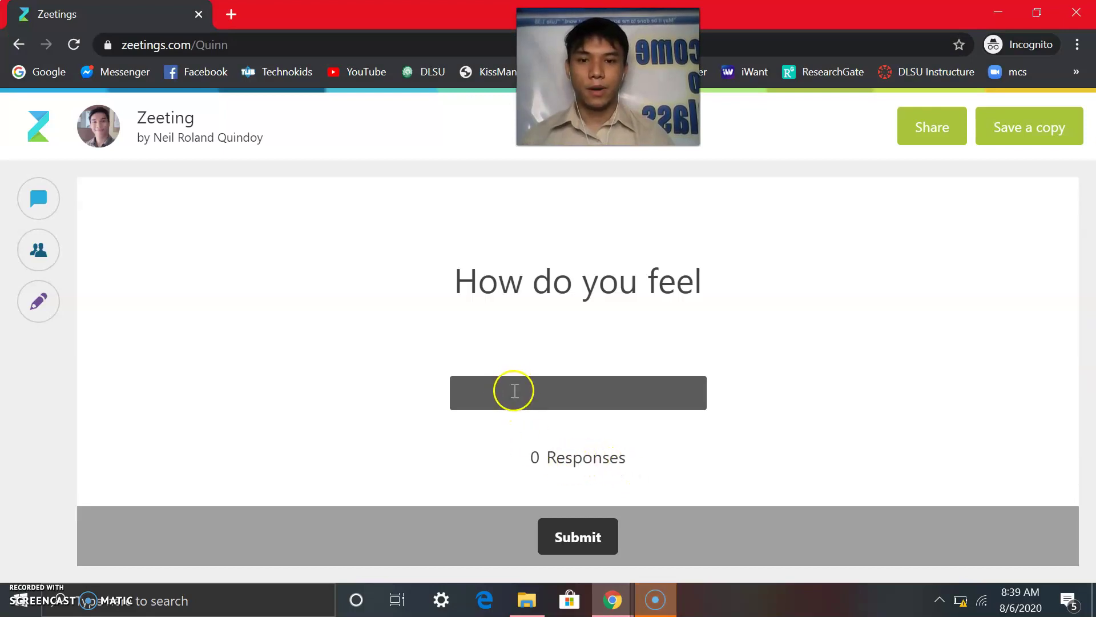
left_click(515, 391)
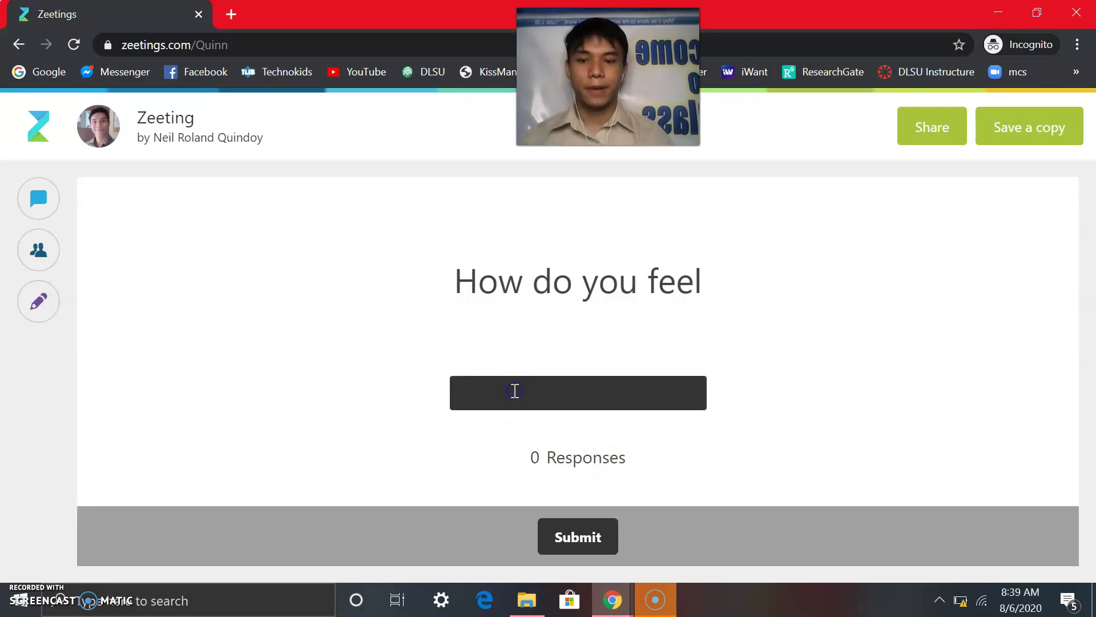
type("Good")
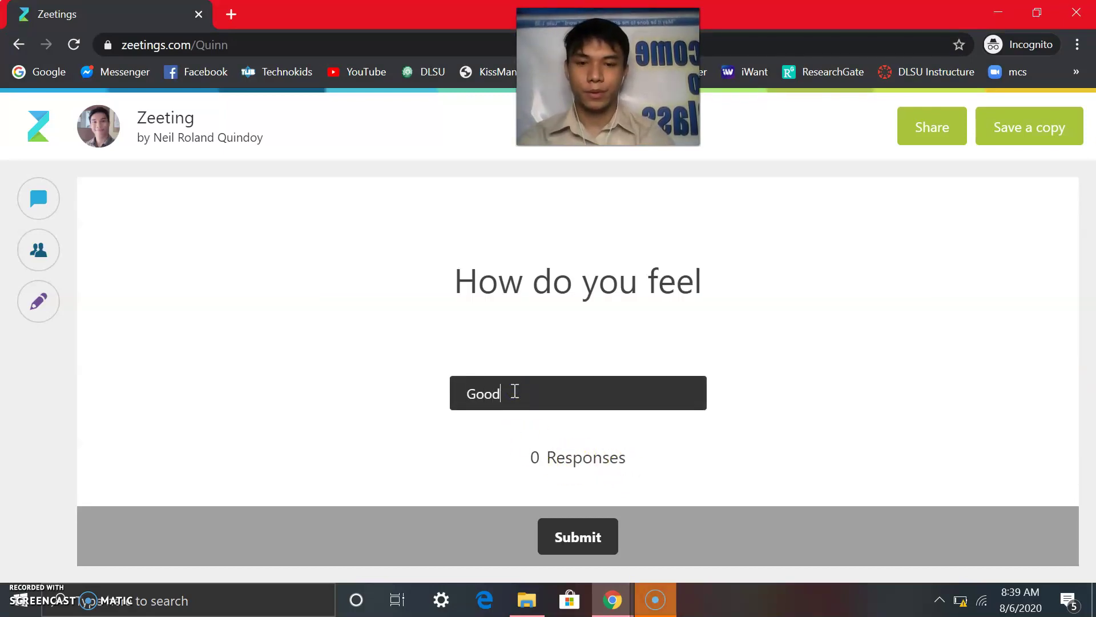
left_click(594, 538)
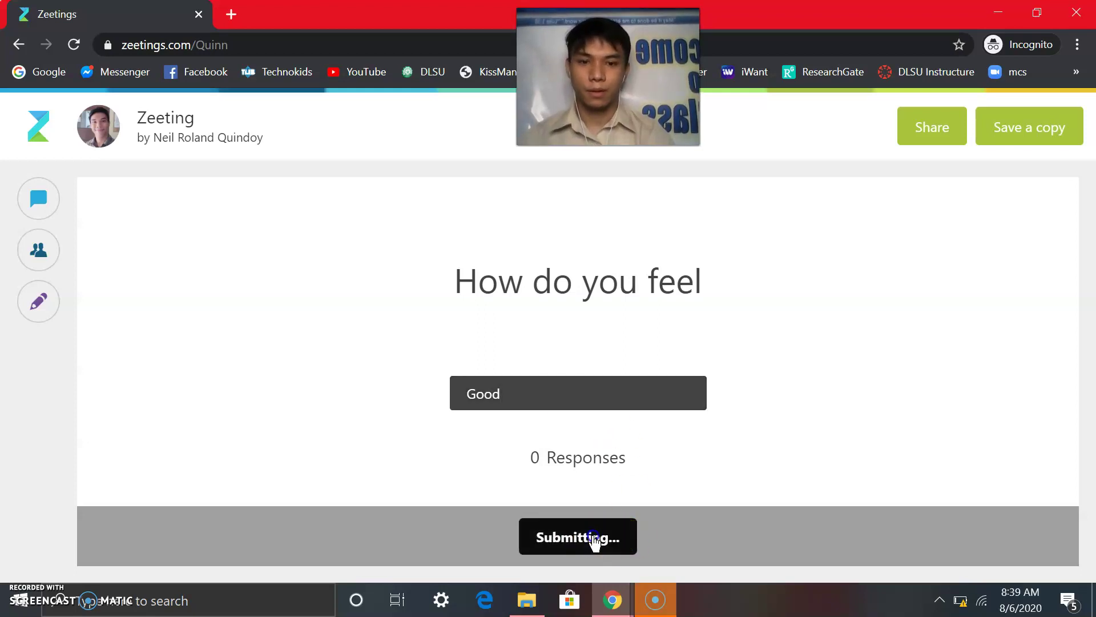